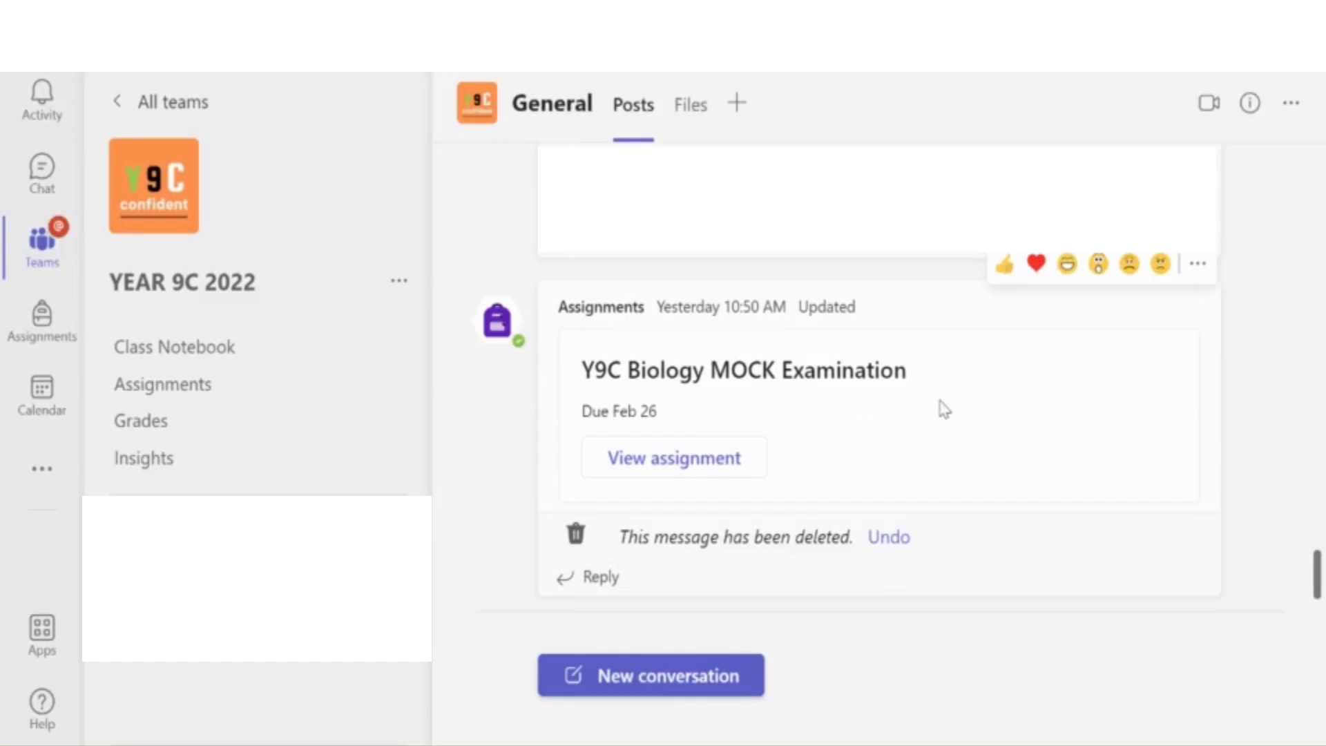
- Open the Y9C Biology MOCK Examination assignment and switch to Student view
click(701, 481)
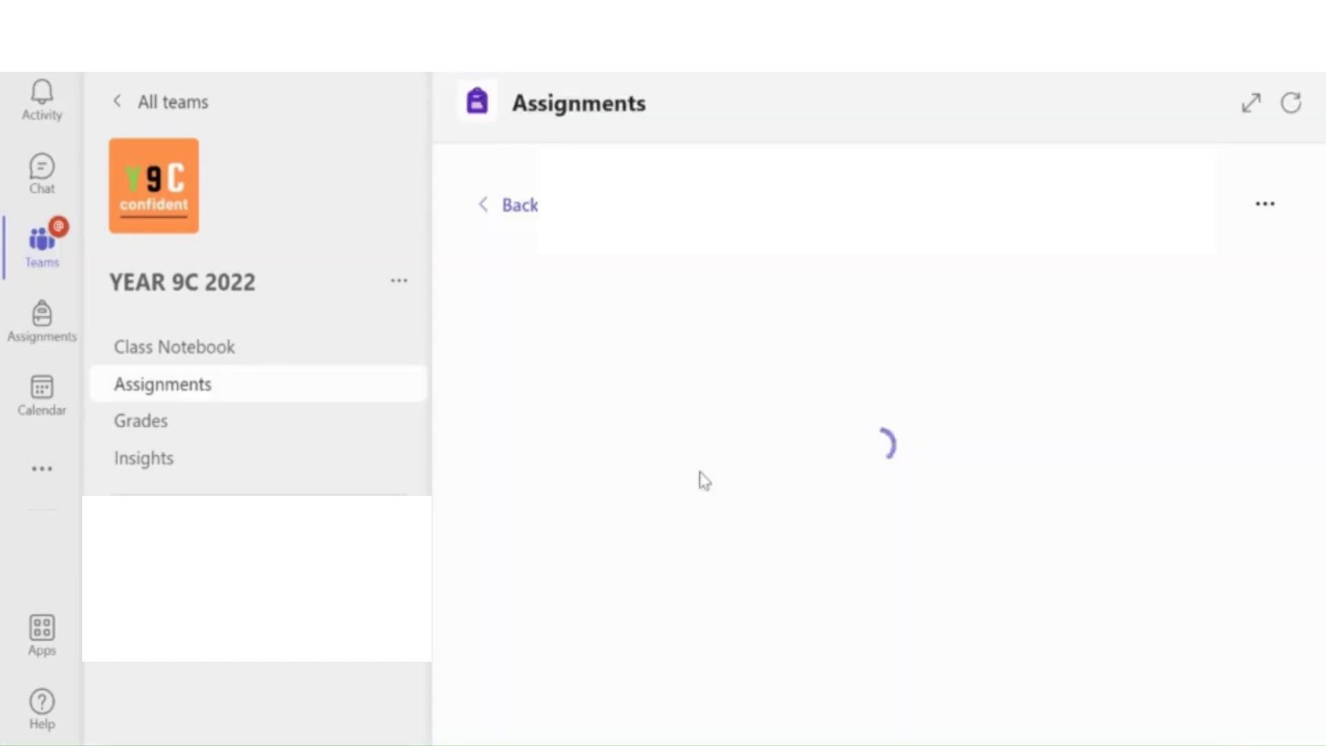
click(1247, 207)
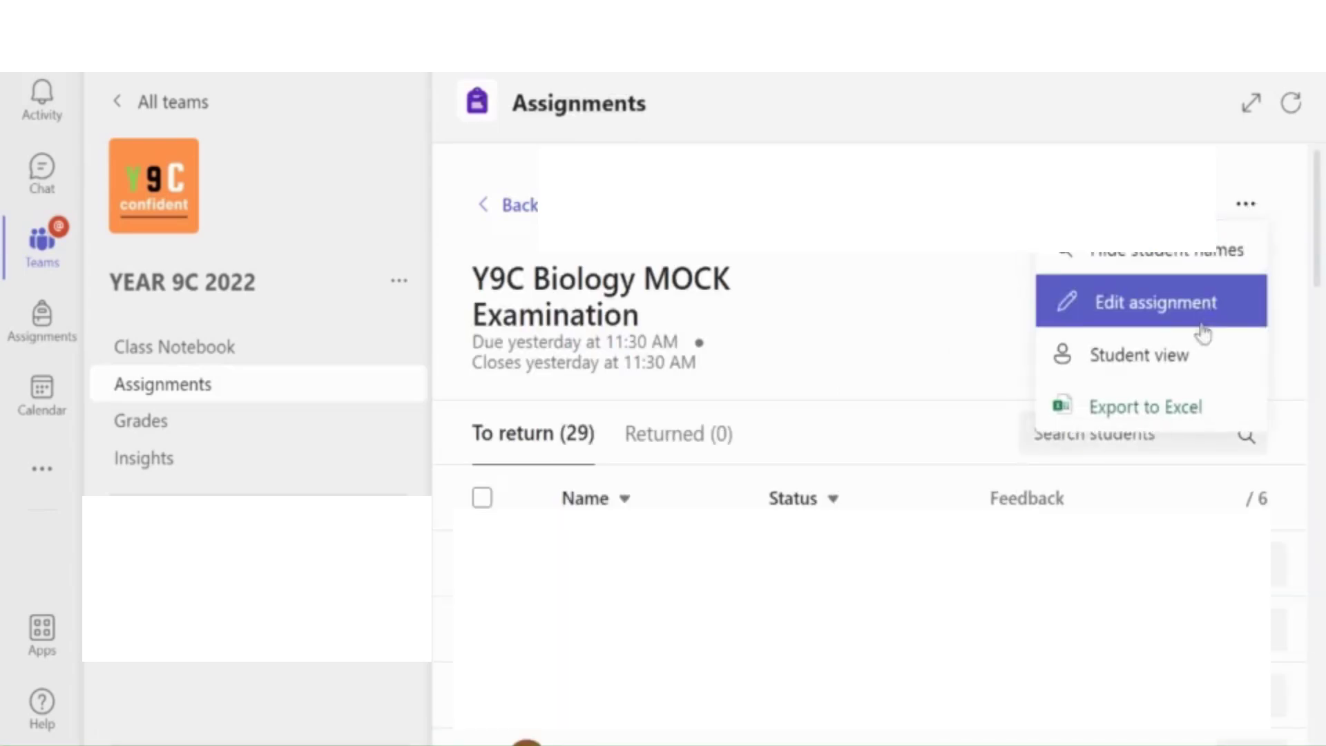
click(1199, 359)
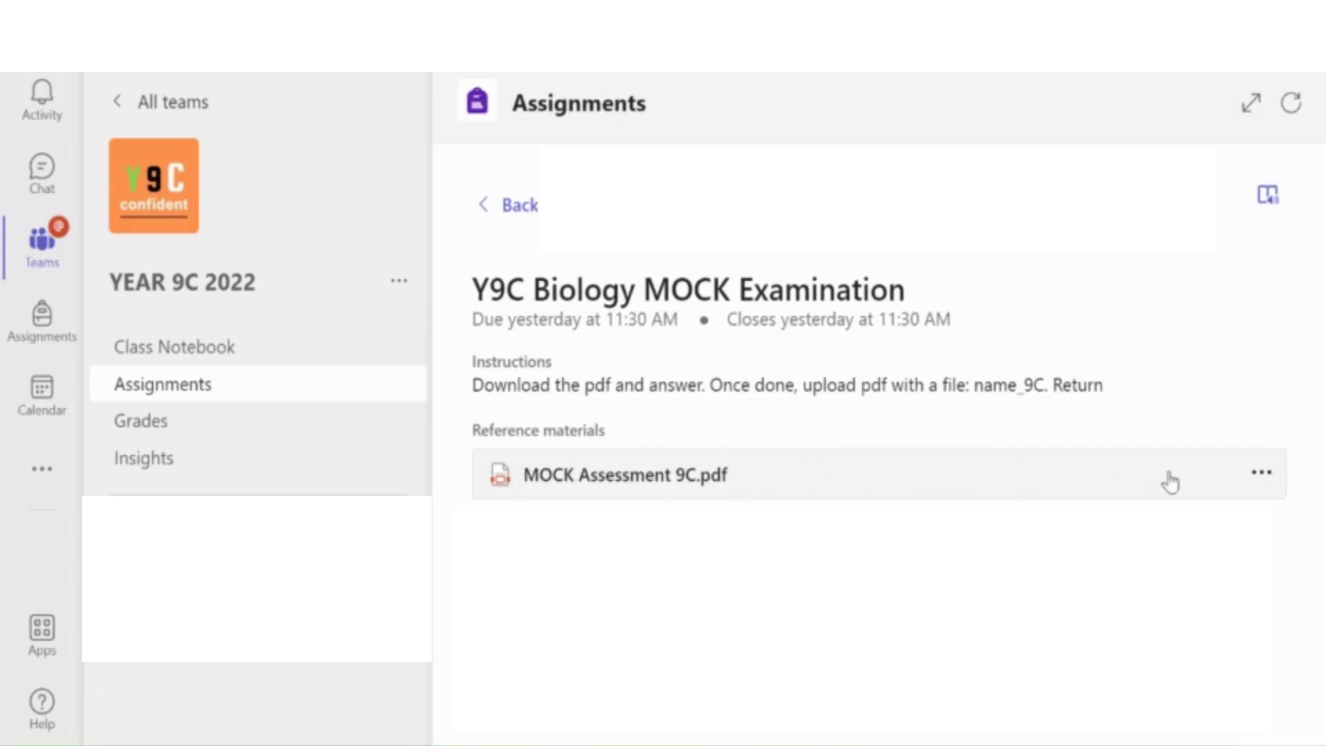
- Download the attached MOCK Assessment 9C.pdf reference file
click(1263, 483)
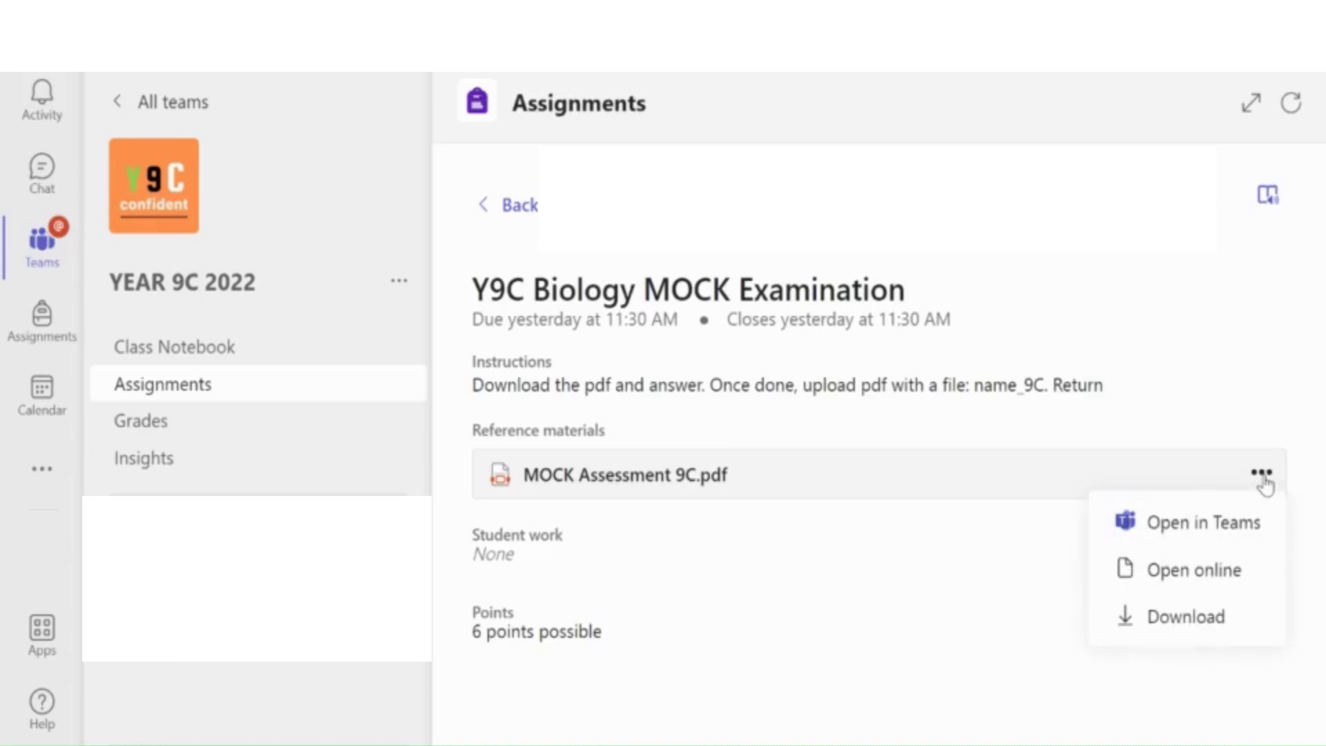
click(1217, 619)
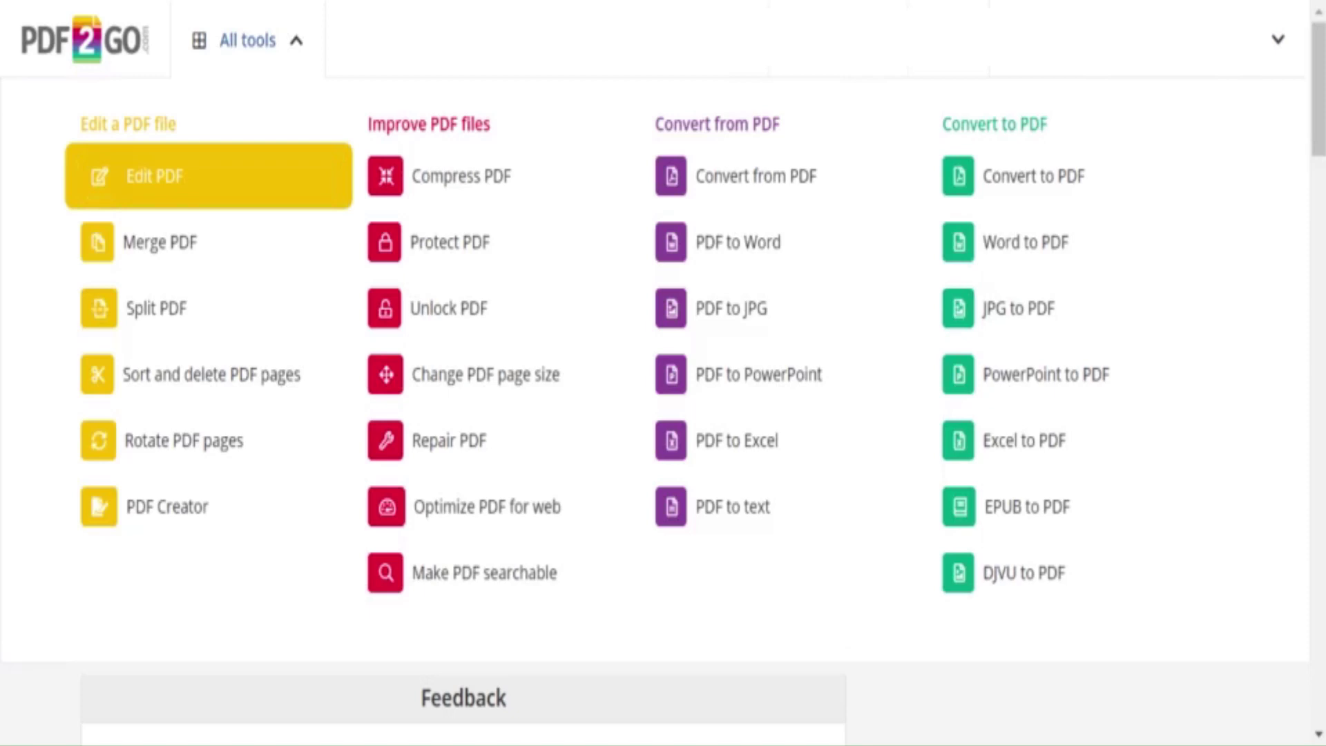
- Choose PDF2Go's Edit PDF tool to load the mock exam PDF
click(154, 175)
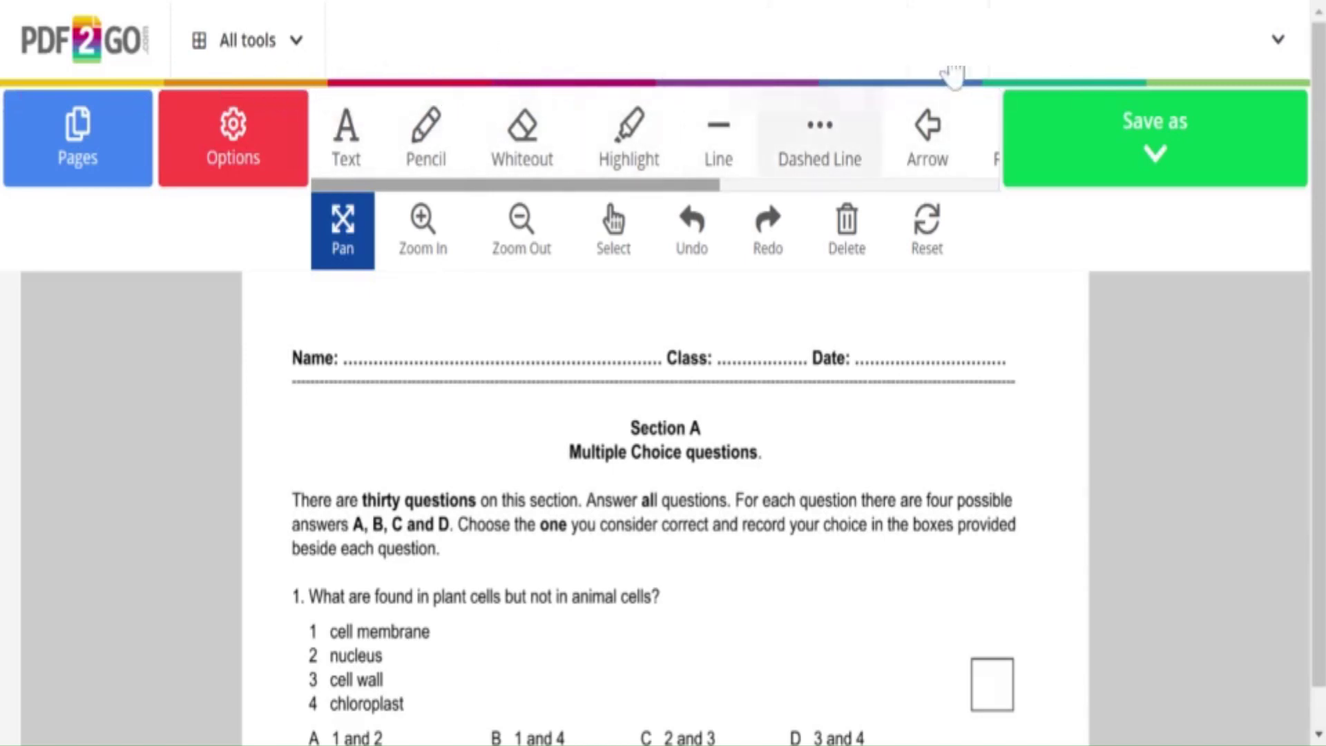
click(230, 223)
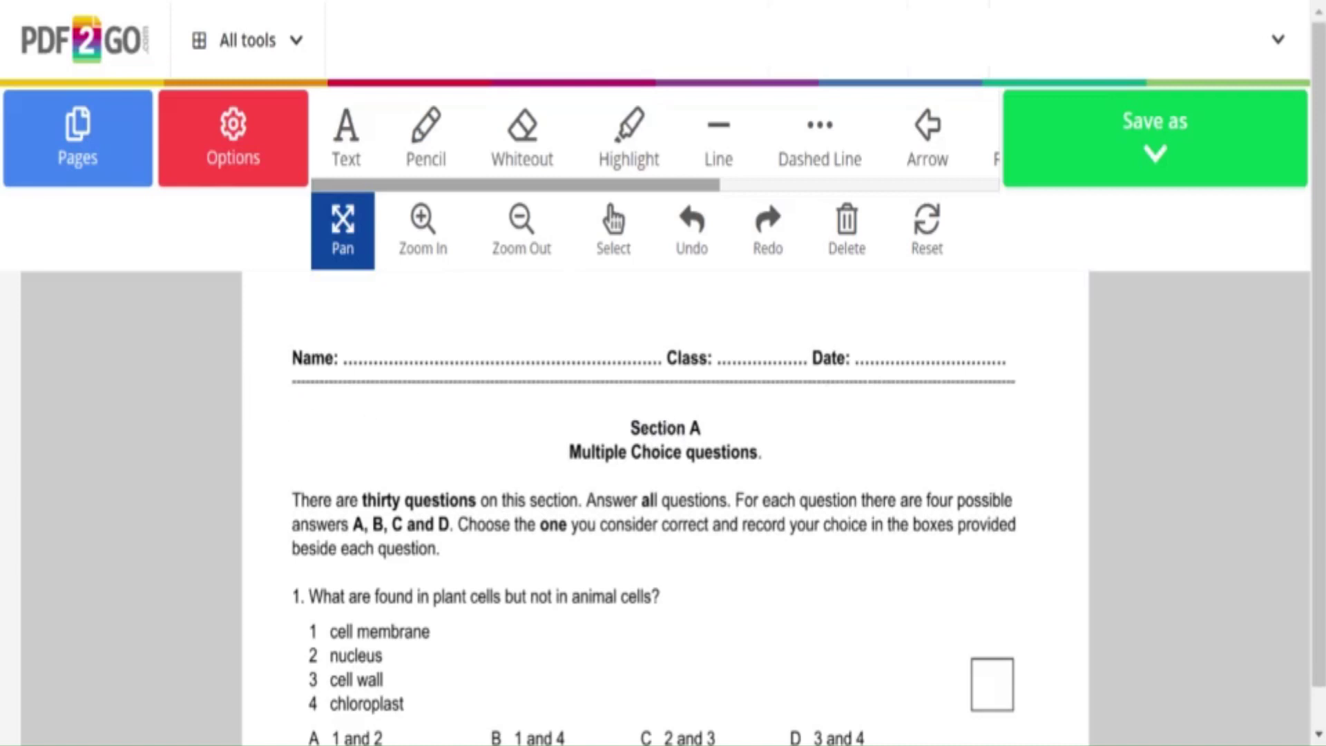
- Show the page previews and jump to page 2's Section B leaf diagram question
click(78, 138)
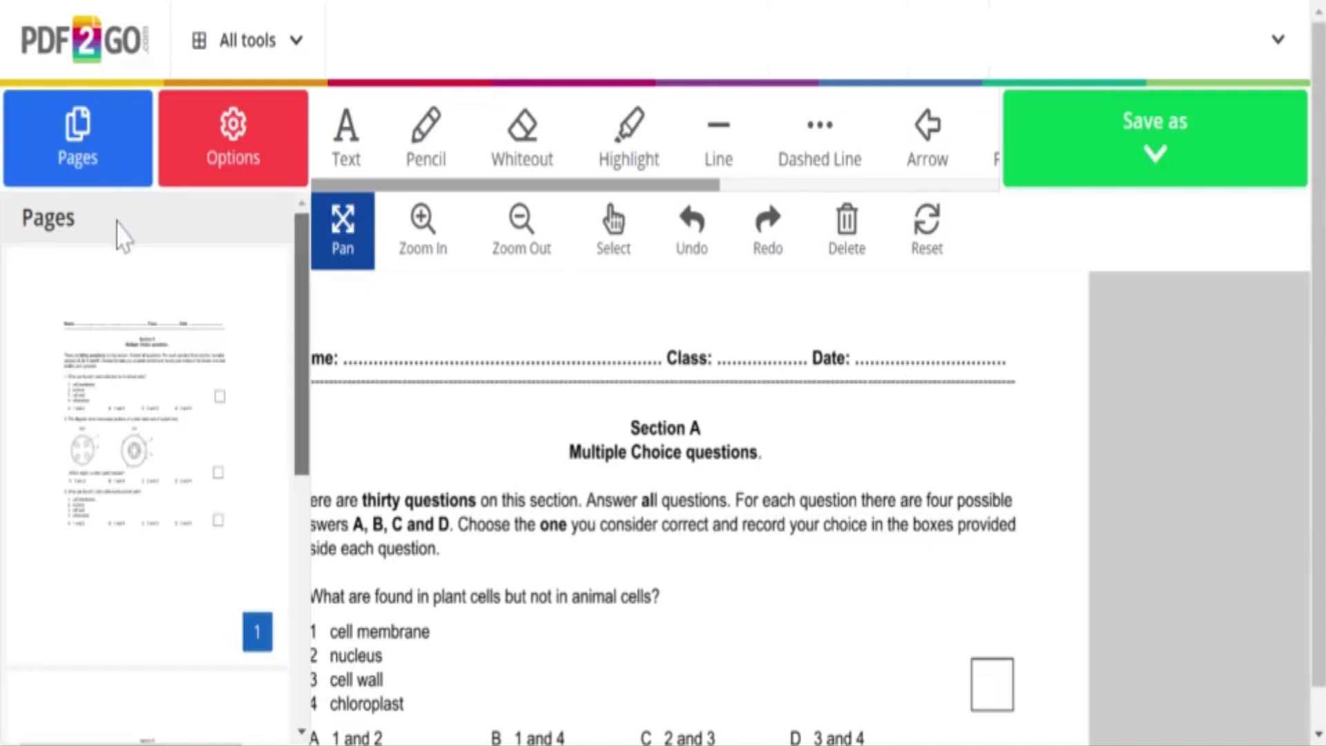
scroll(138, 355, down, 2)
scroll(145, 594, down, 5)
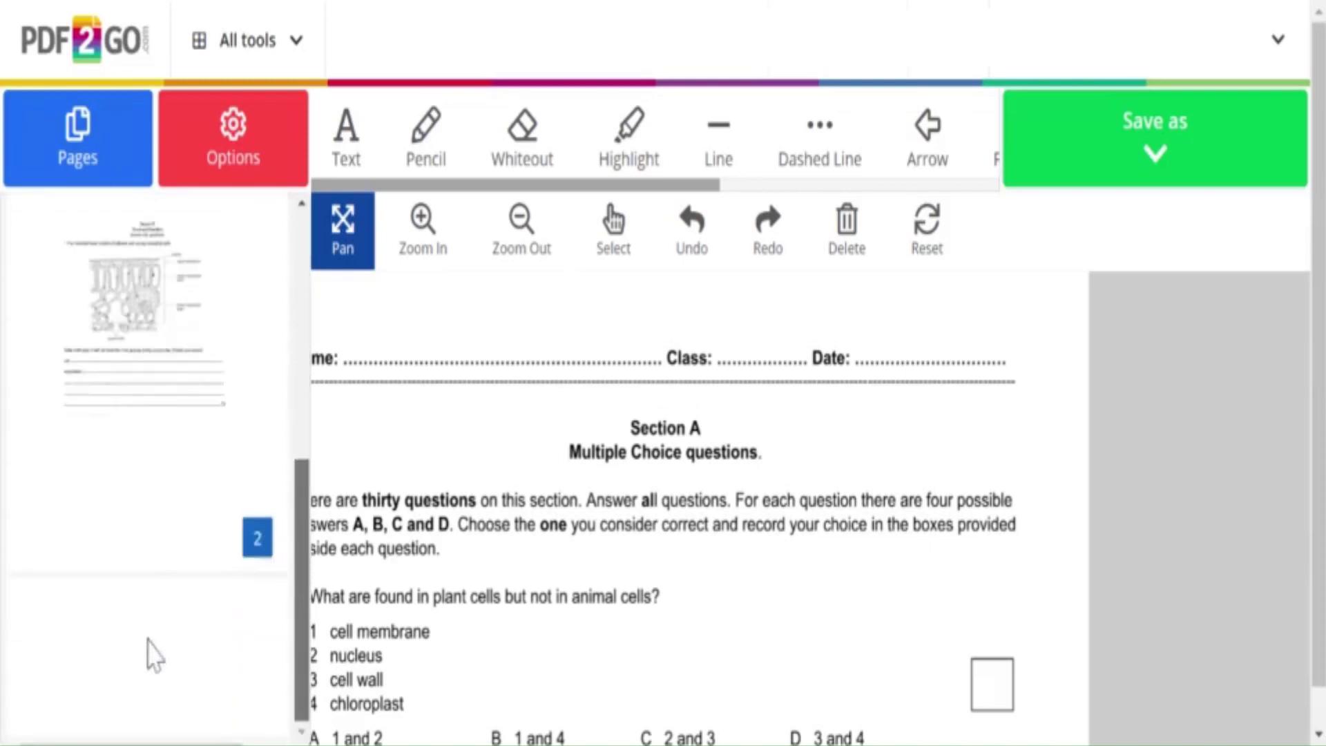
scroll(145, 484, up, 5)
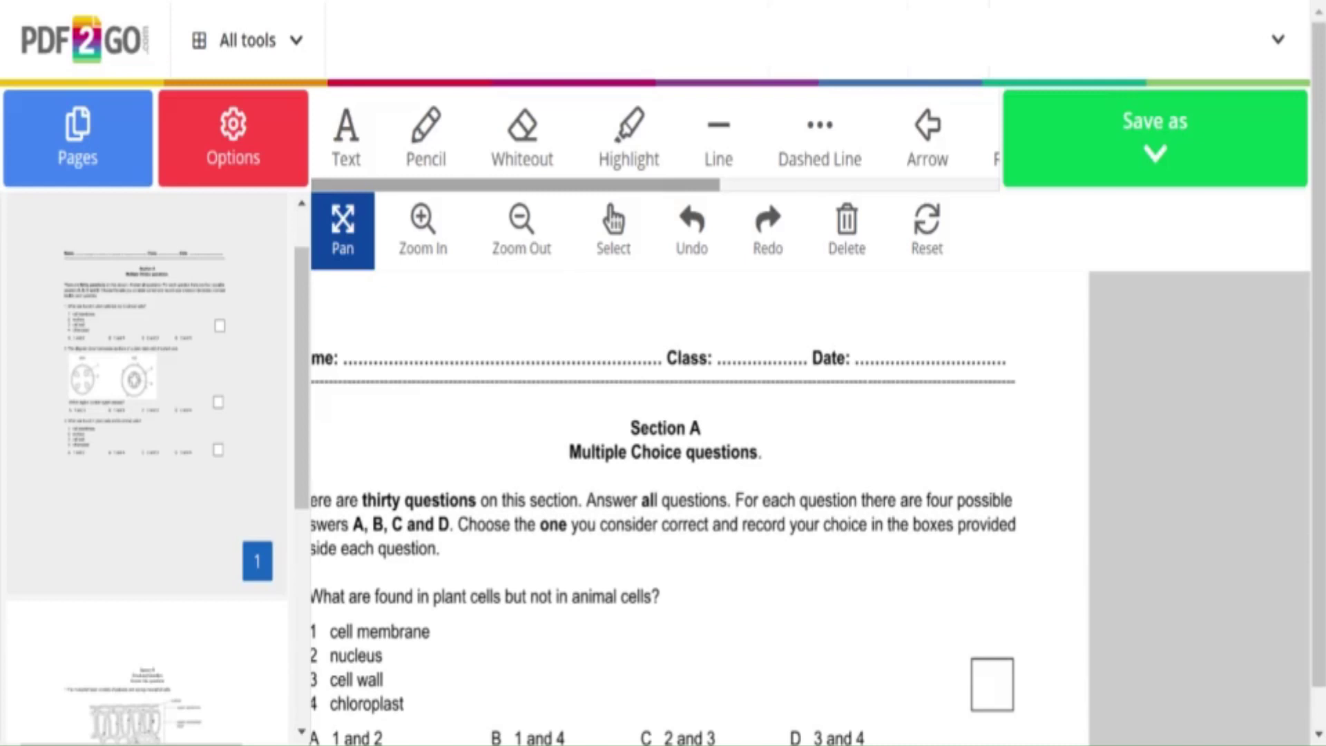
click(145, 684)
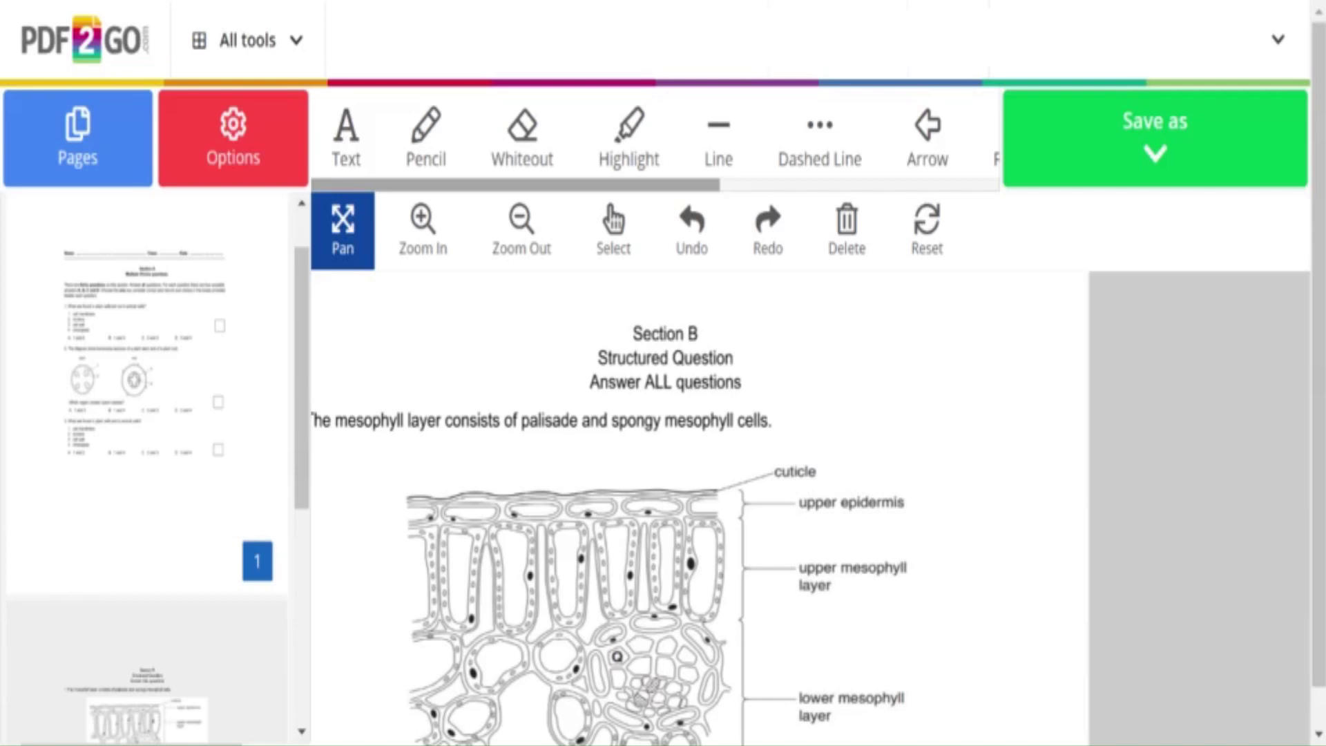
- Confirm black text colour and transparent background unchanged, then reopen the page previews
click(88, 174)
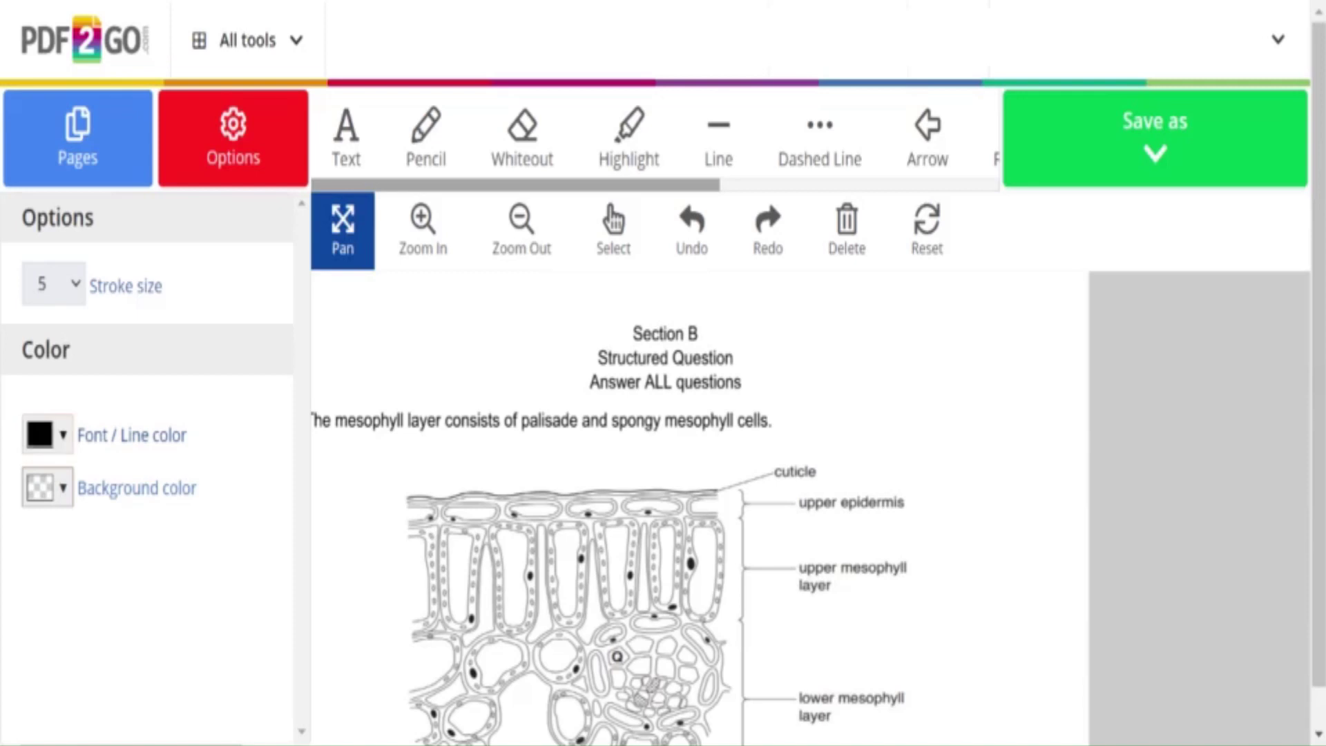
click(47, 434)
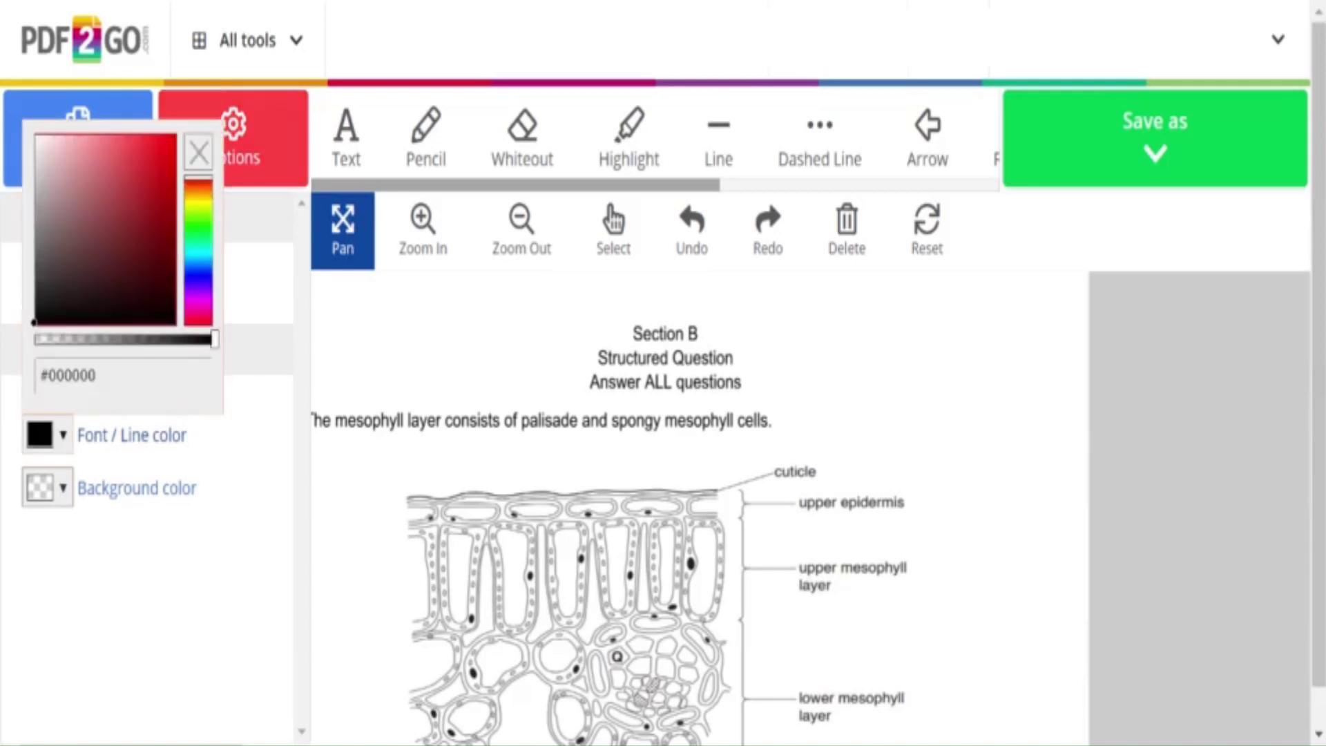
click(28, 466)
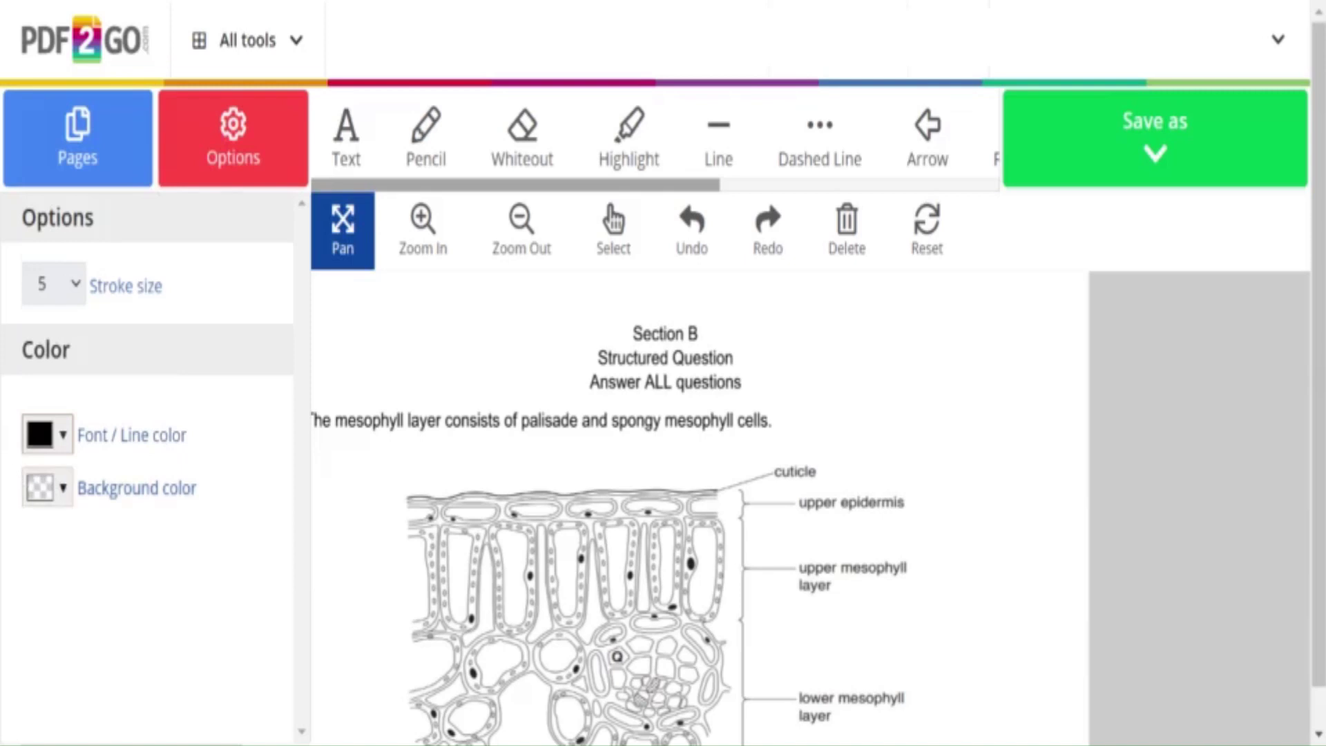
click(42, 488)
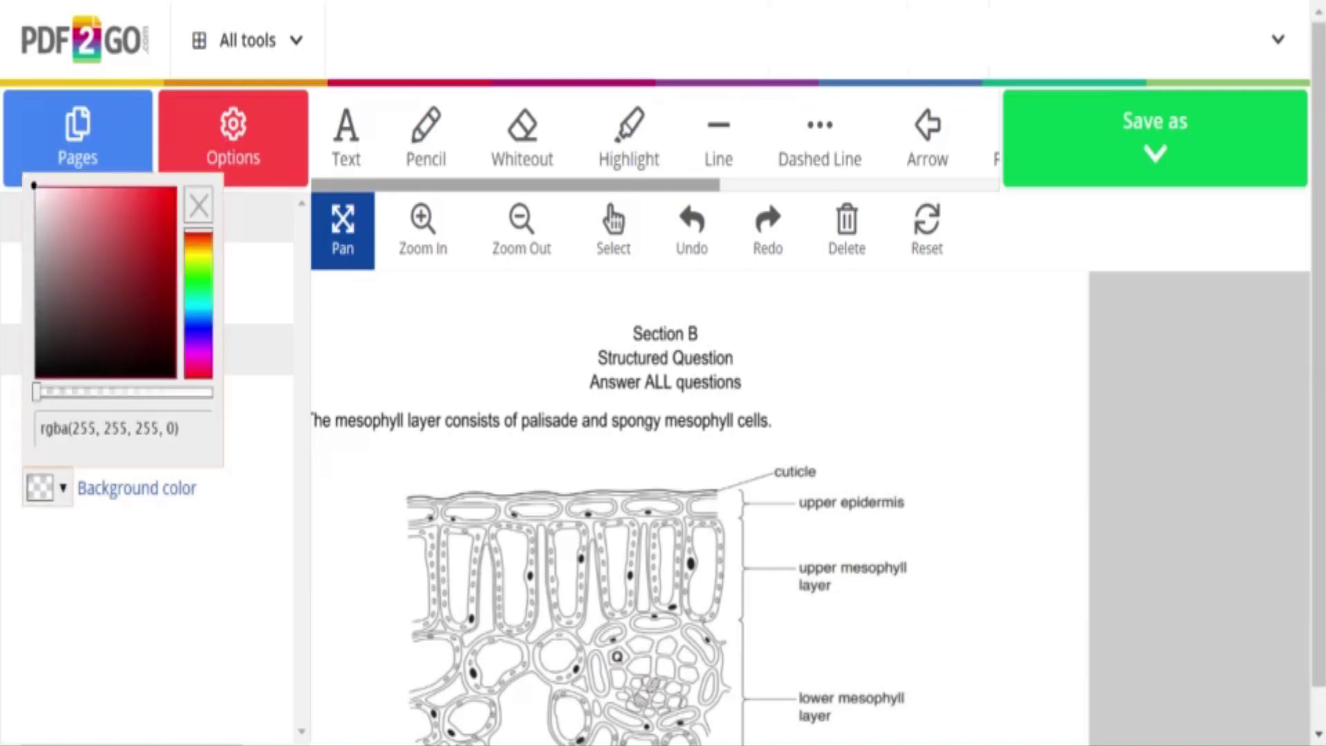
click(40, 568)
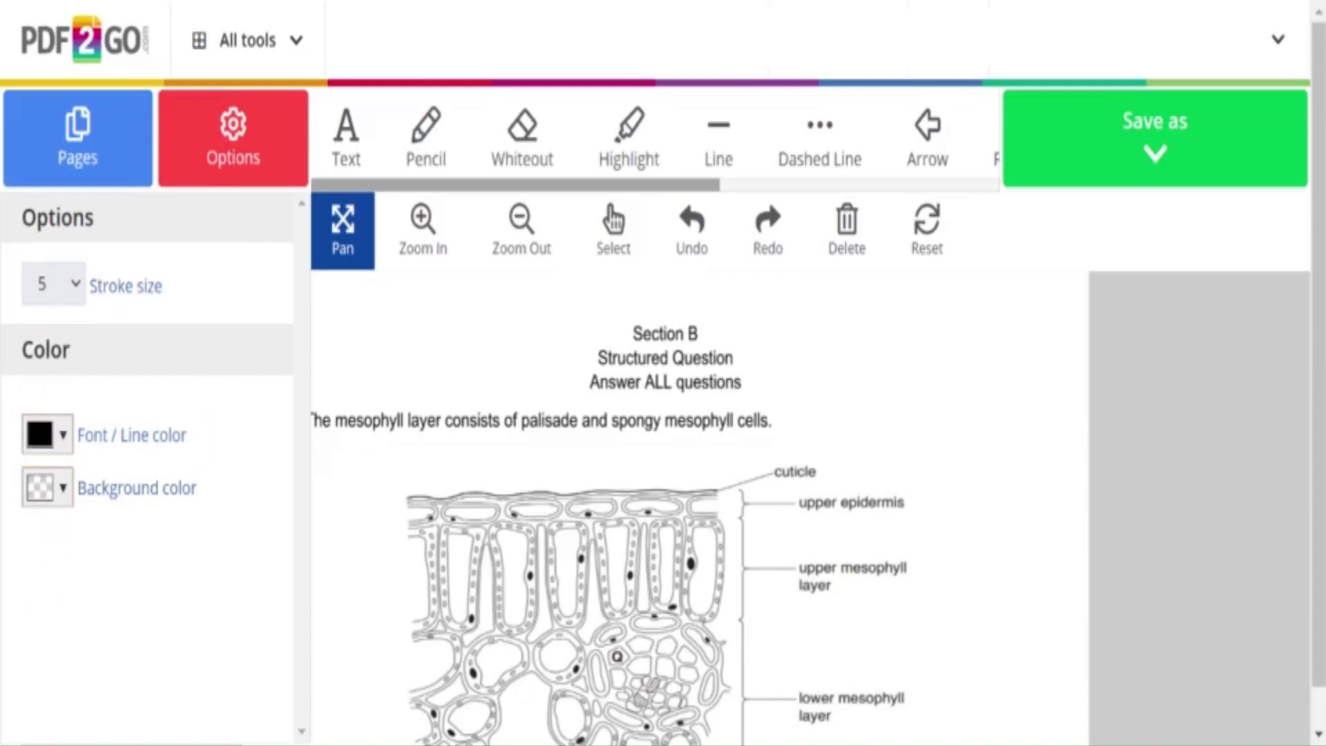
click(77, 138)
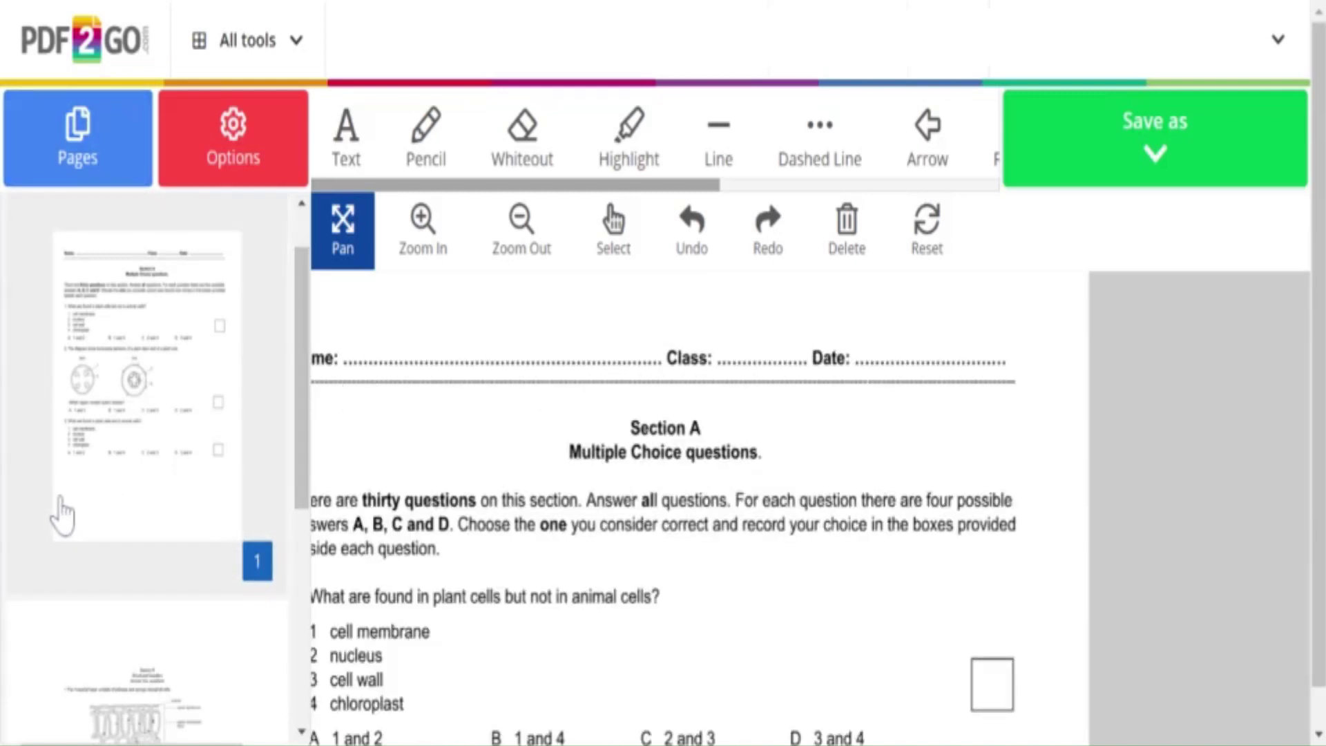
- Hide the page previews and look over questions 1 to 3 on page 1, returning to the top
click(78, 138)
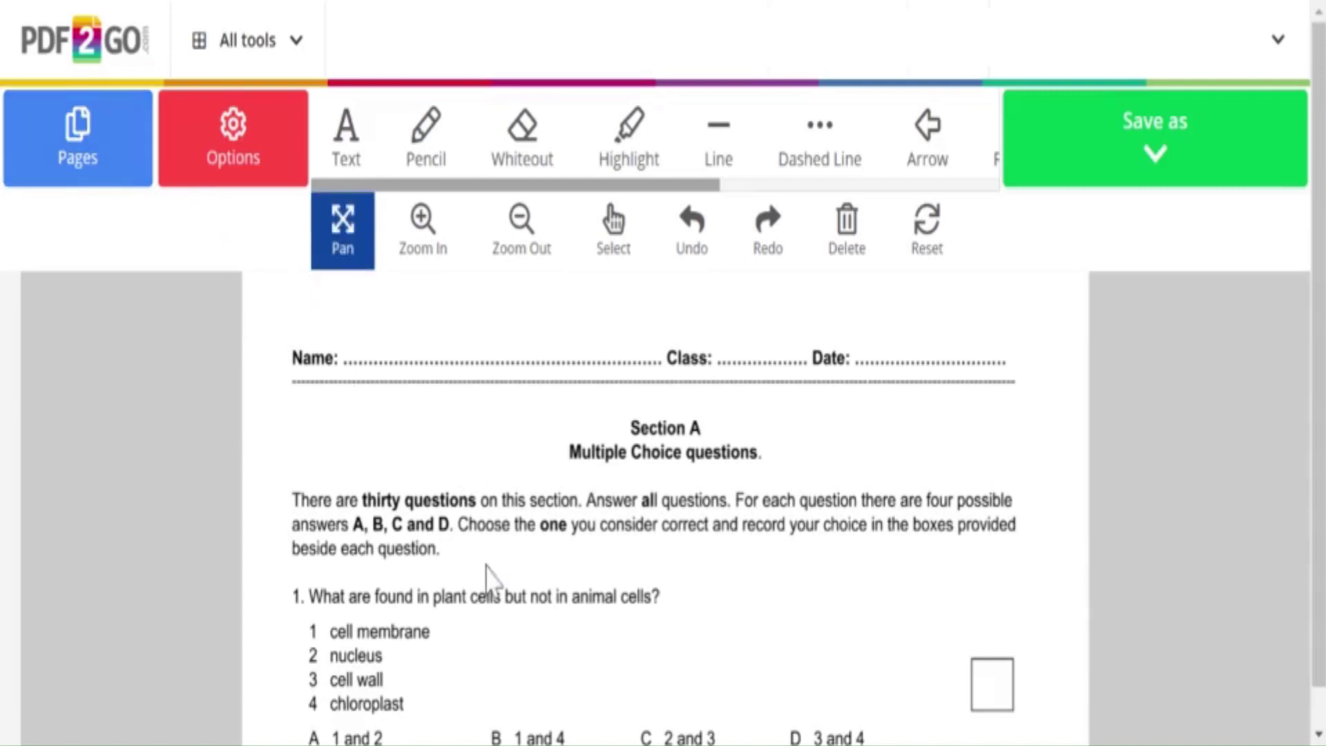
scroll(500, 683, down, 1)
scroll(500, 684, down, 3)
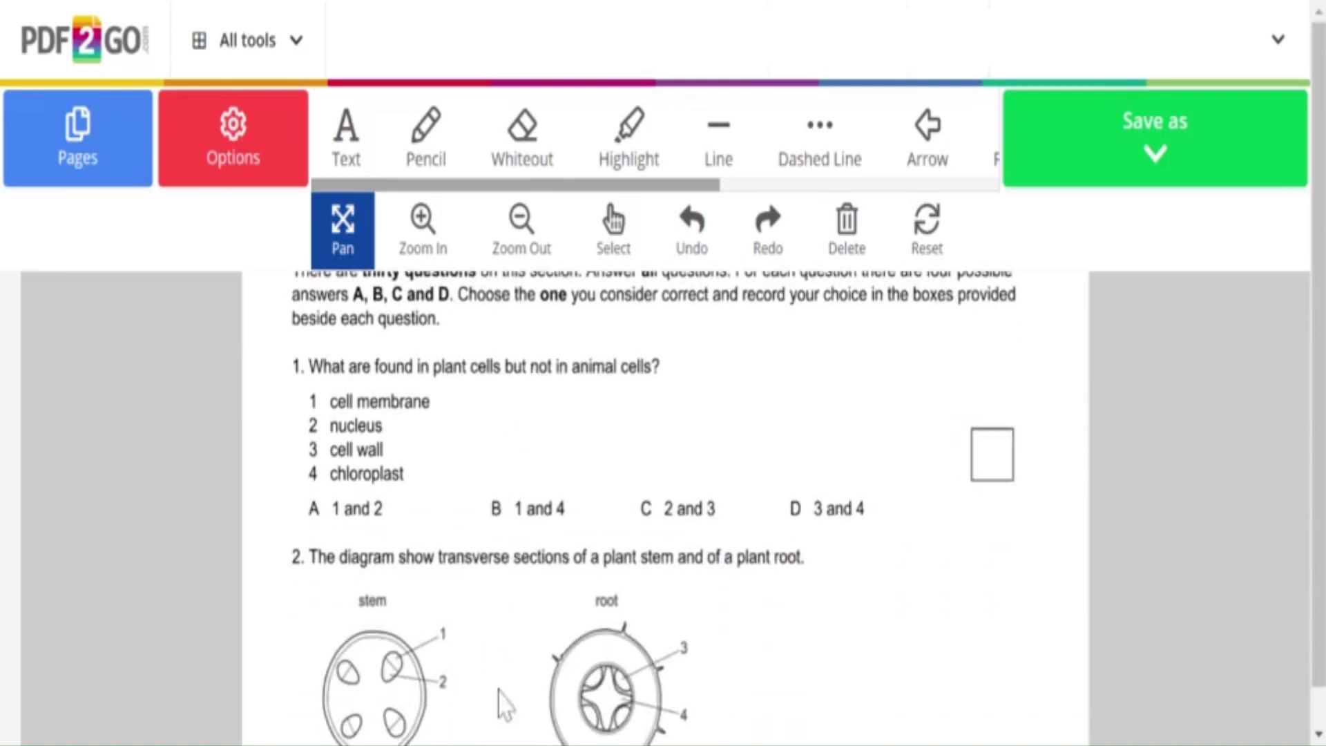
scroll(503, 702, down, 4)
scroll(521, 296, down, 4)
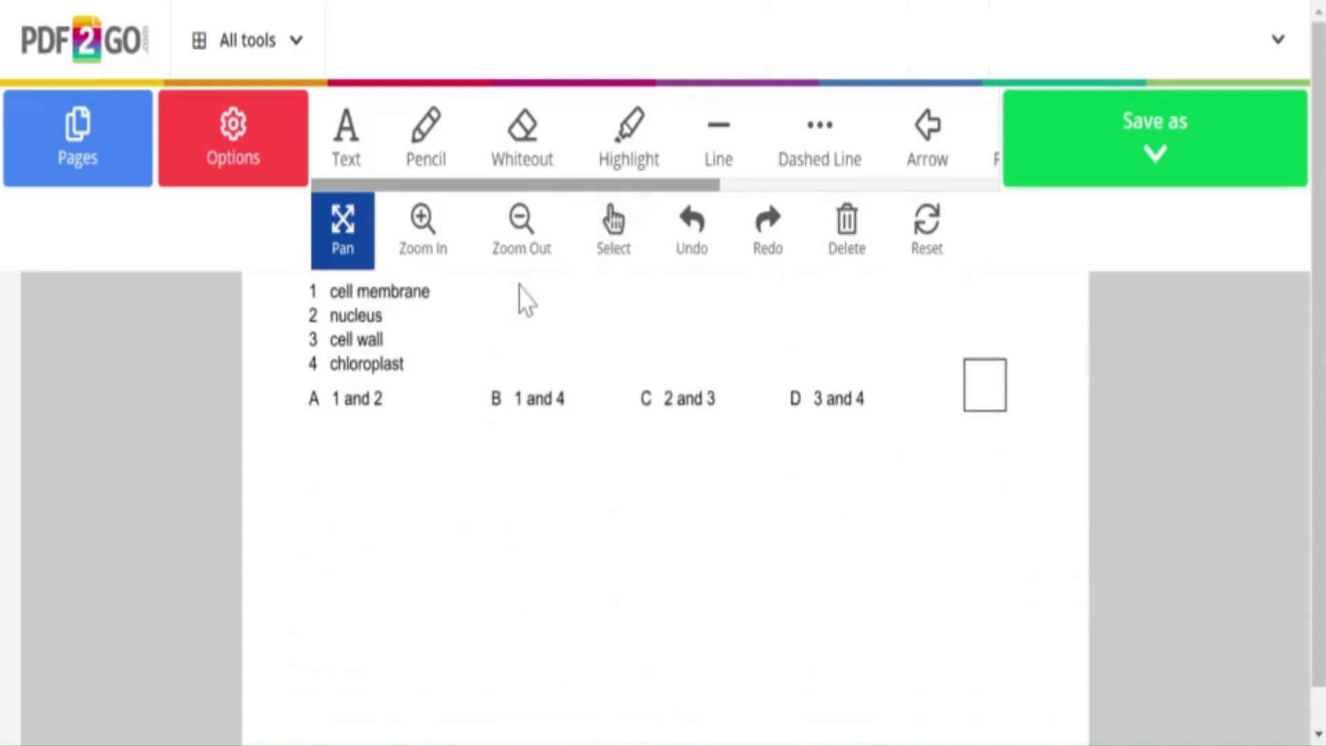
scroll(542, 642, up, 3)
scroll(542, 552, up, 2)
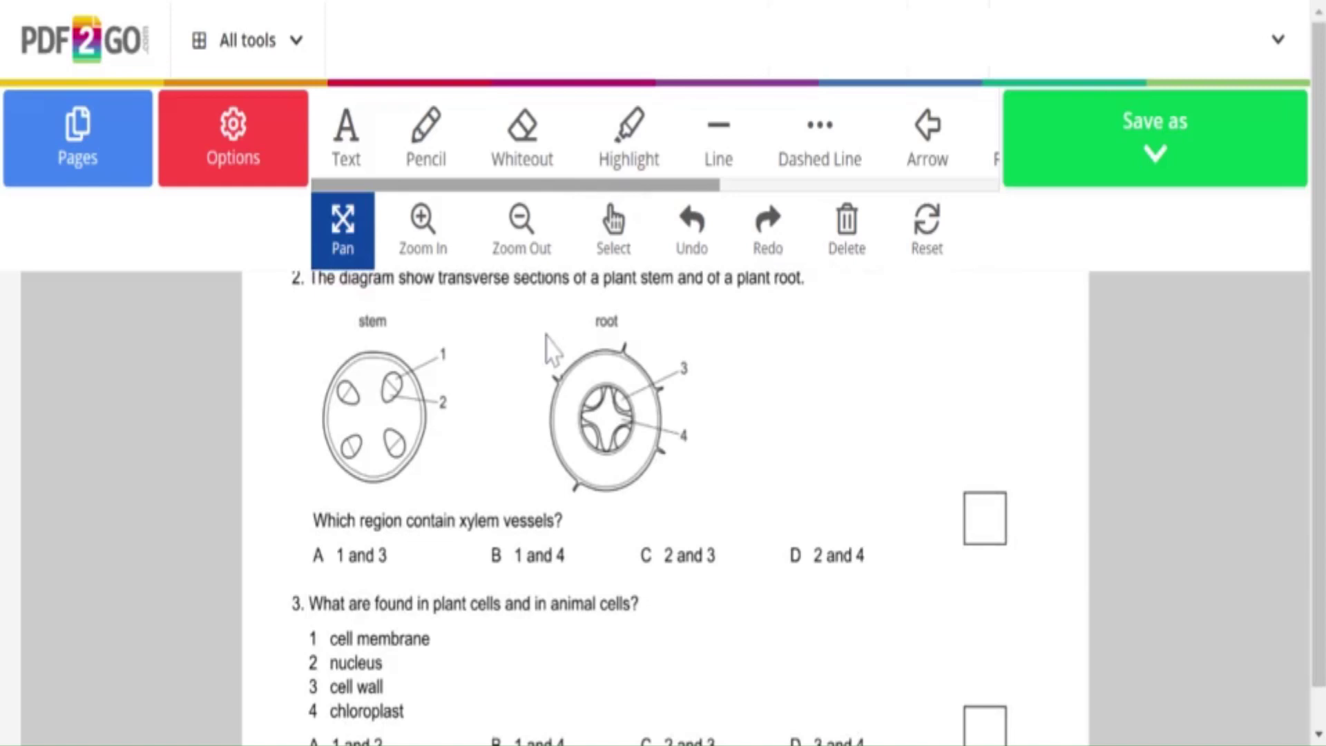
scroll(548, 347, up, 5)
scroll(563, 525, up, 1)
scroll(562, 562, up, 2)
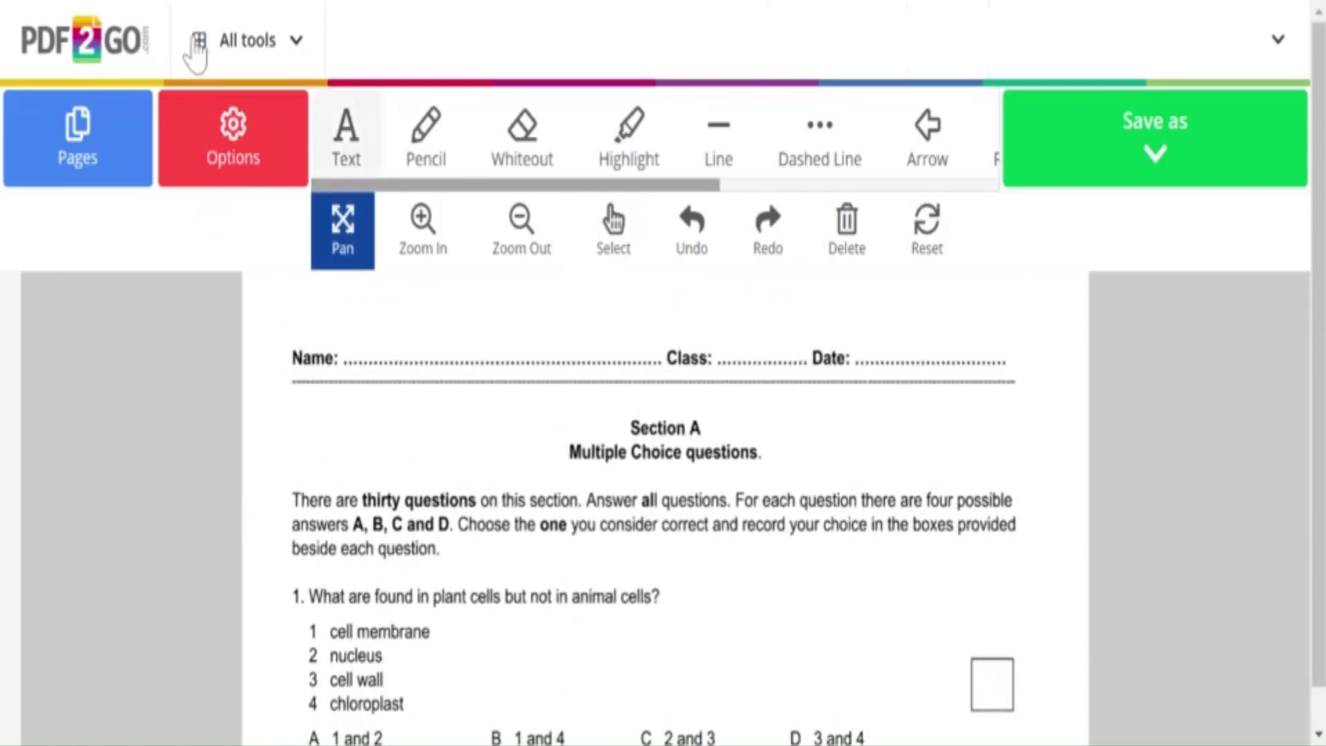
- Type 'Jeffrey' beside Name and '90' beside Class in the exam header
key(t)
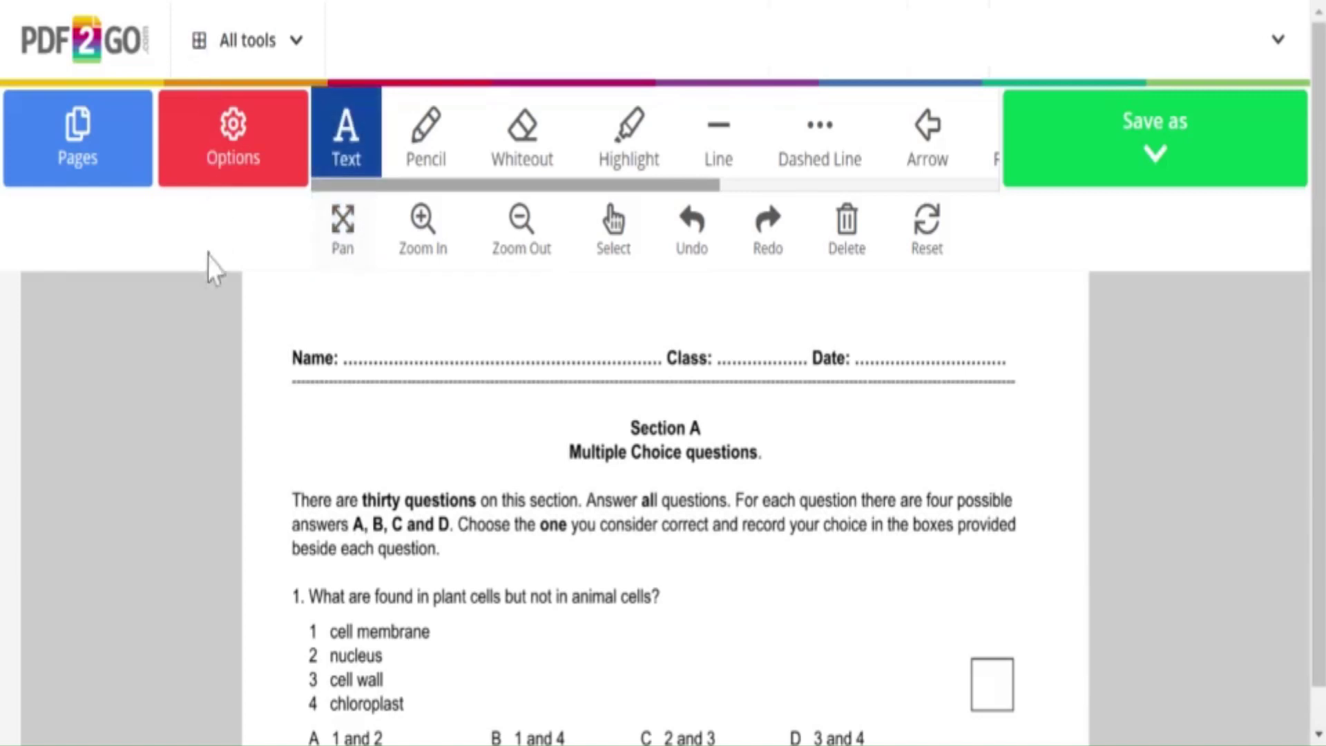
text(J)
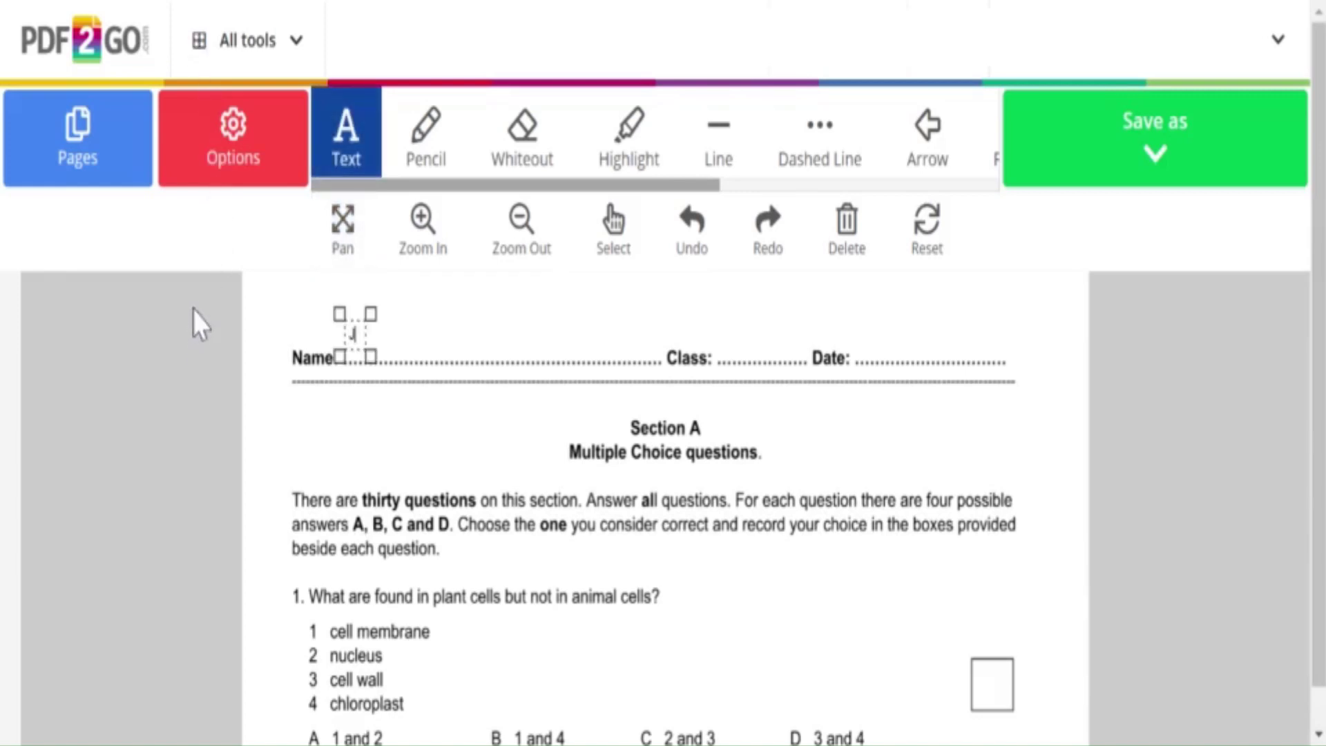
text(effrey)
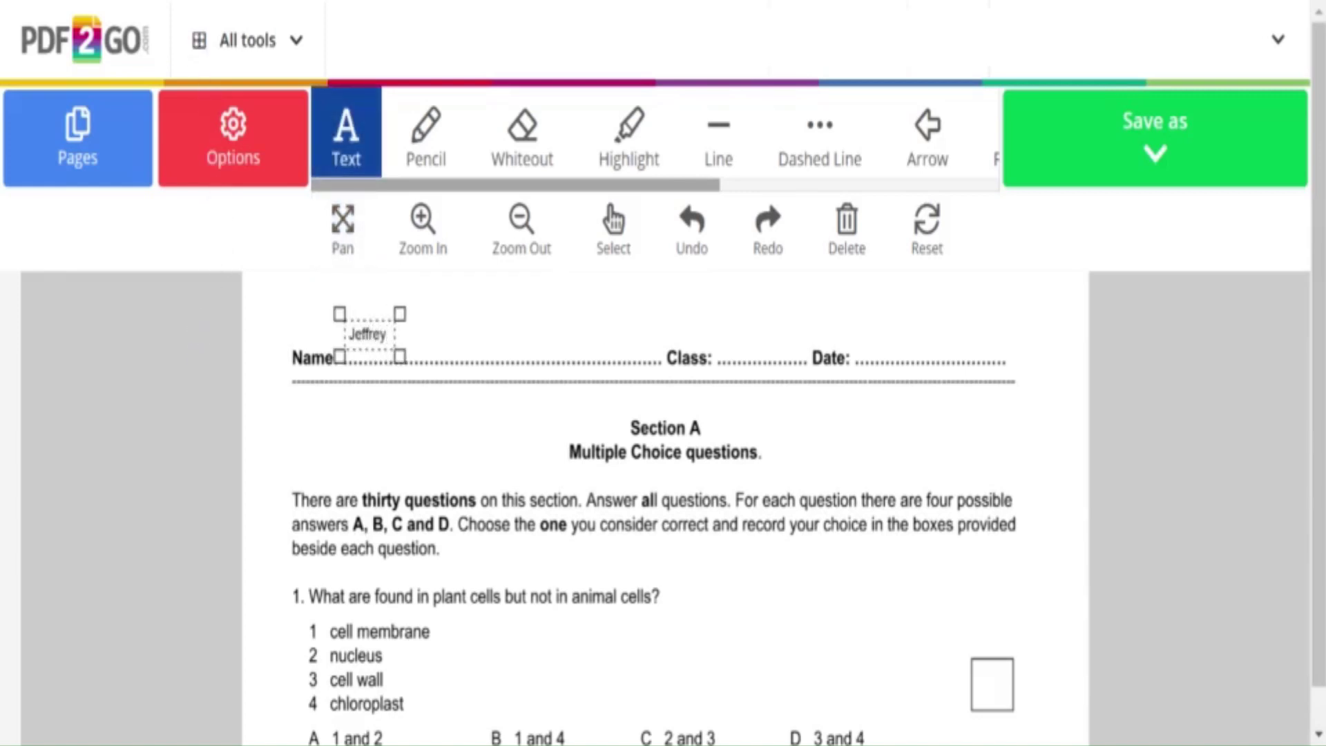
click(207, 69)
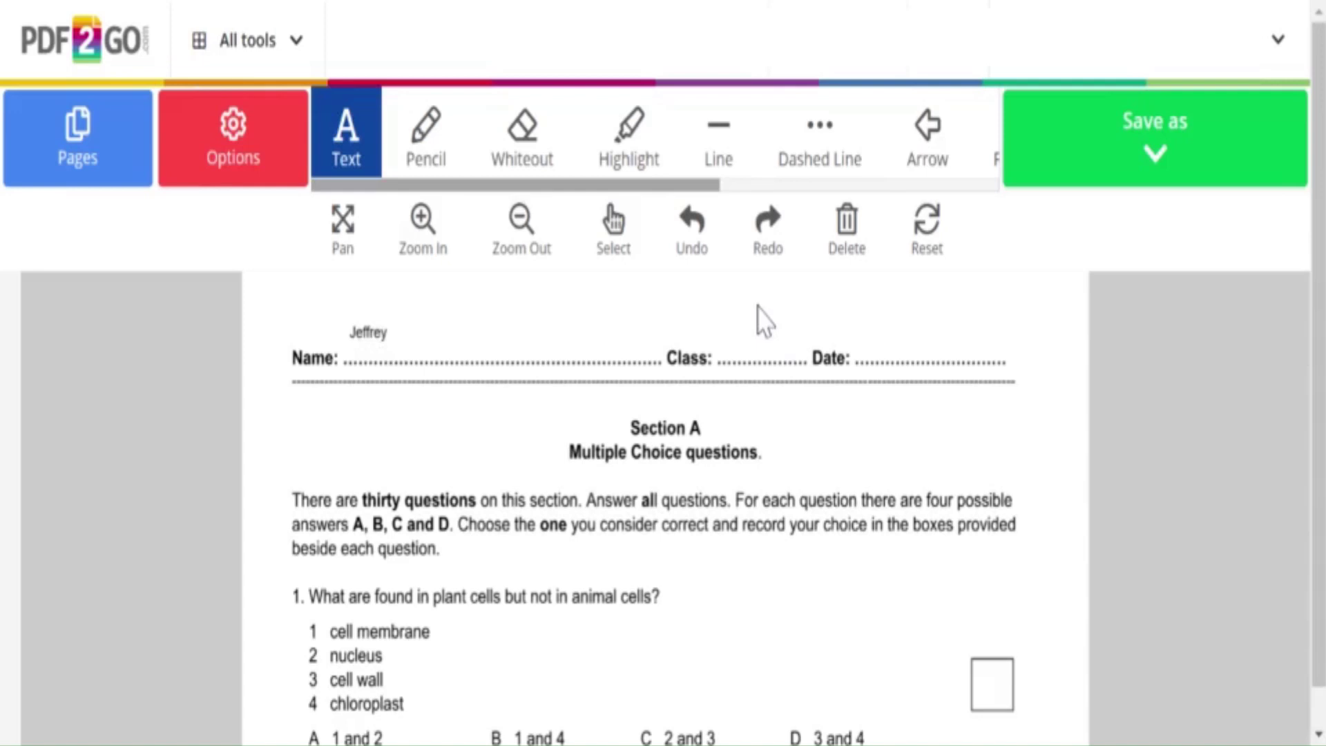
click(722, 321)
text(90)
- Type the date 27Feb2022 after the Date label
click(868, 331)
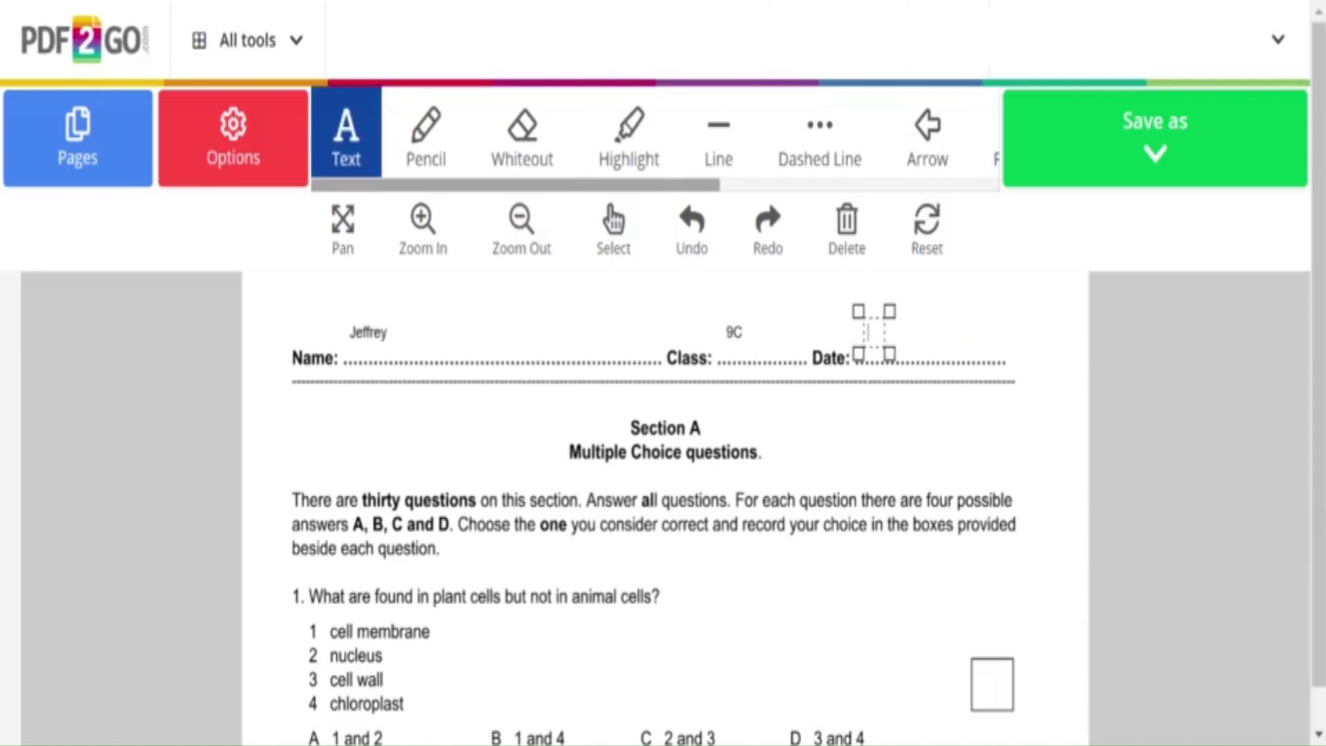
text(27Feb)
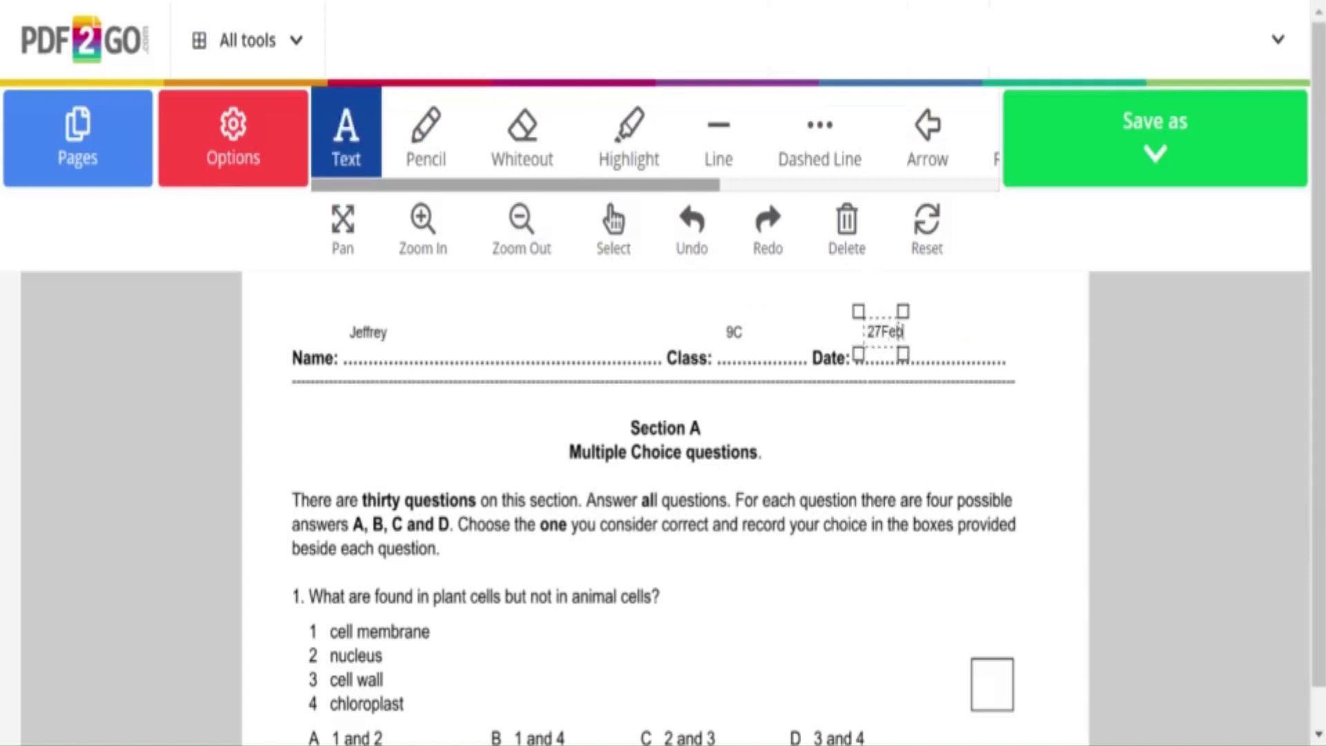
text(2022)
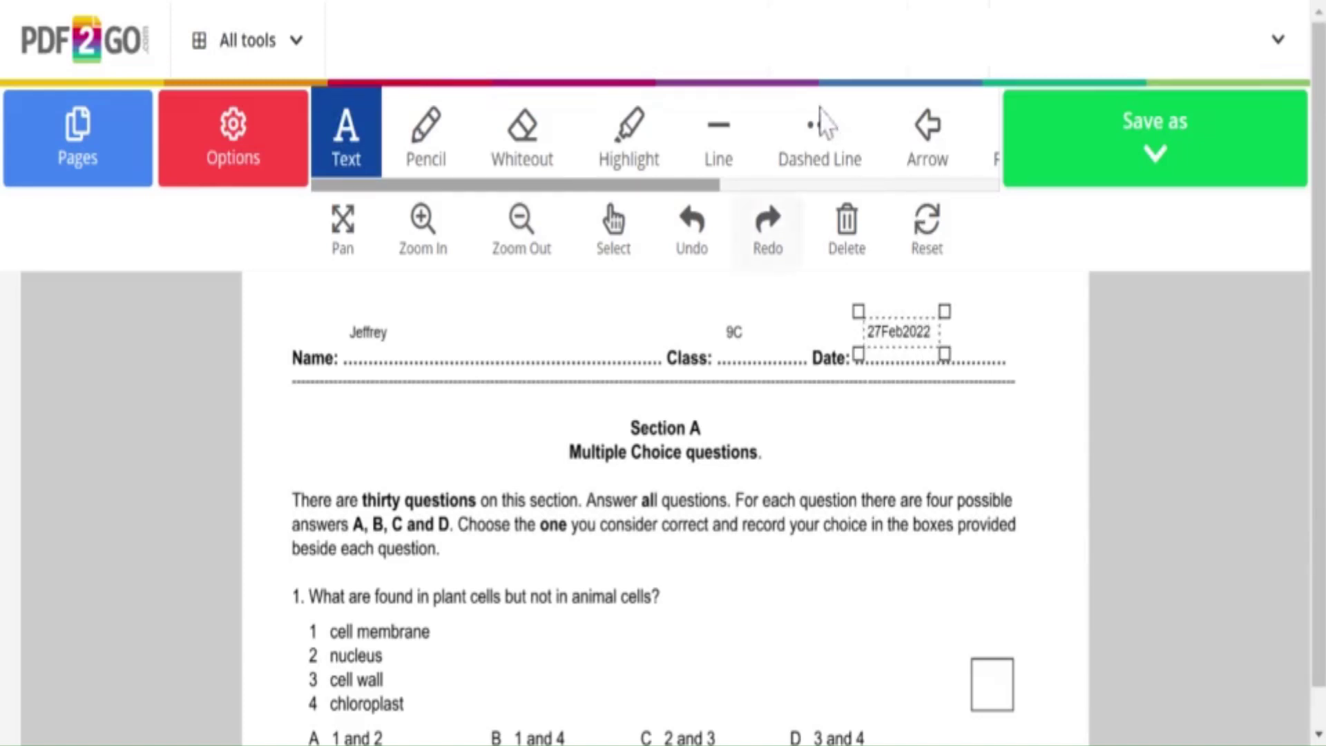
click(332, 74)
click(345, 135)
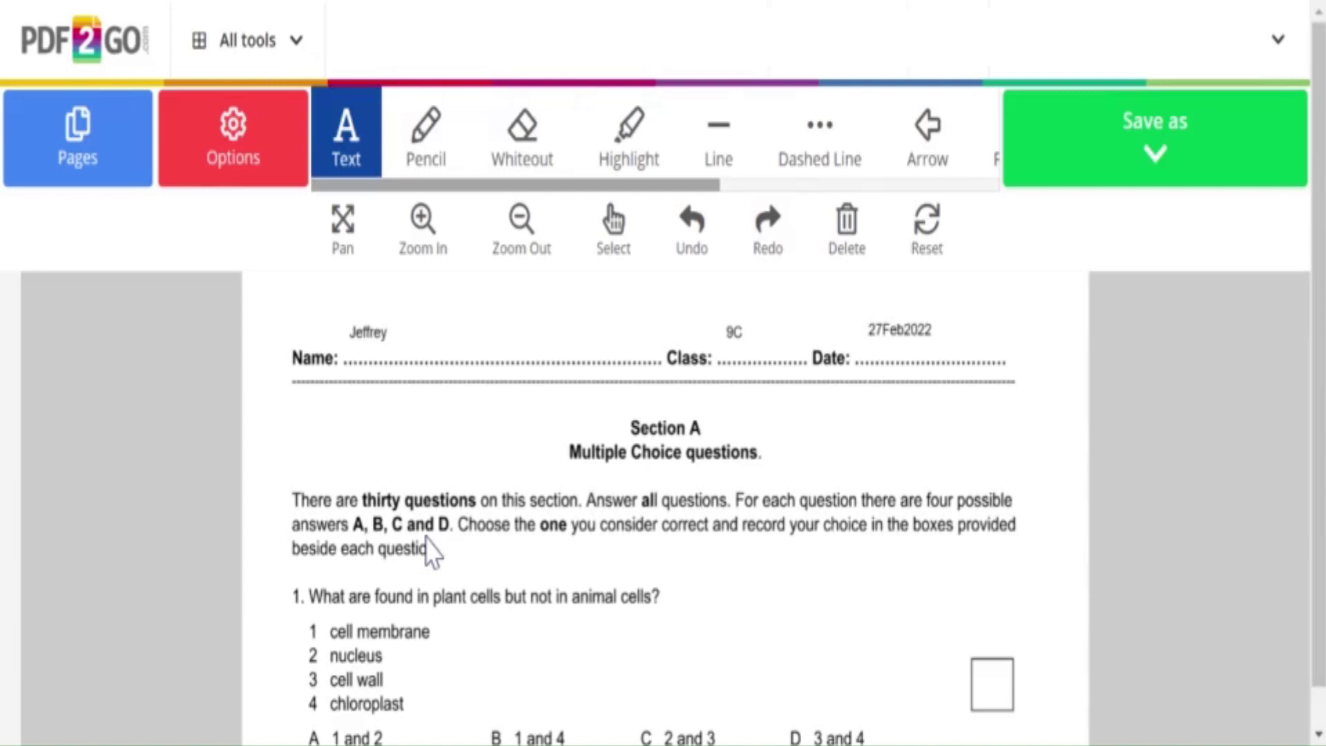
- Enter D in the answer boxes for questions 1 and 2
click(342, 228)
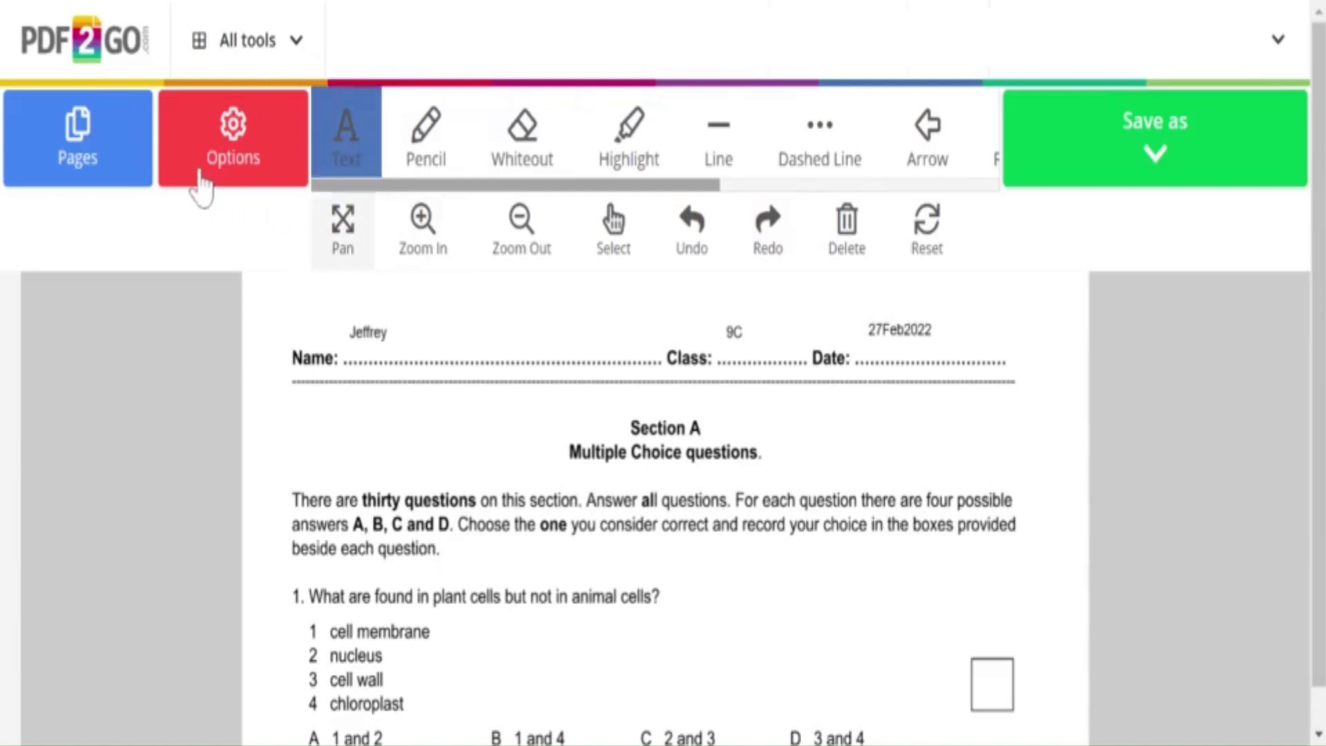
drag(533, 725, 551, 429)
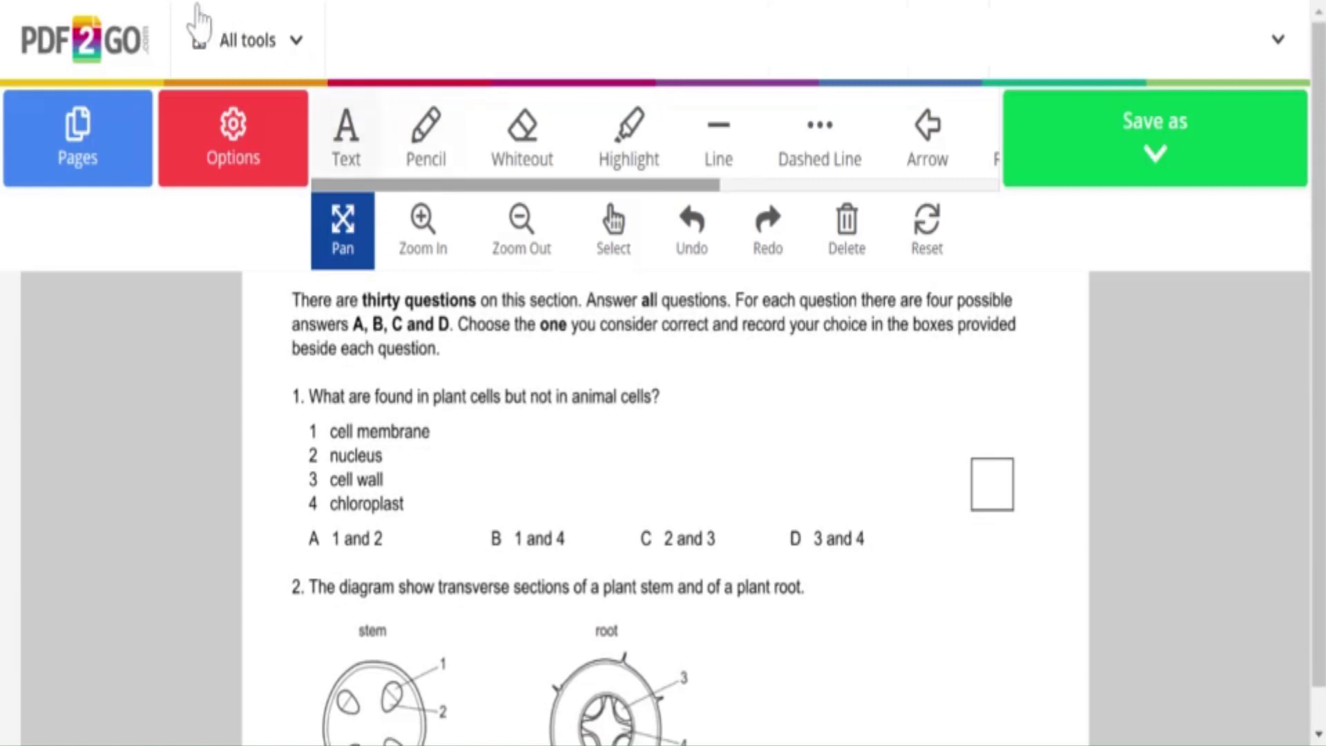
click(345, 138)
click(984, 480)
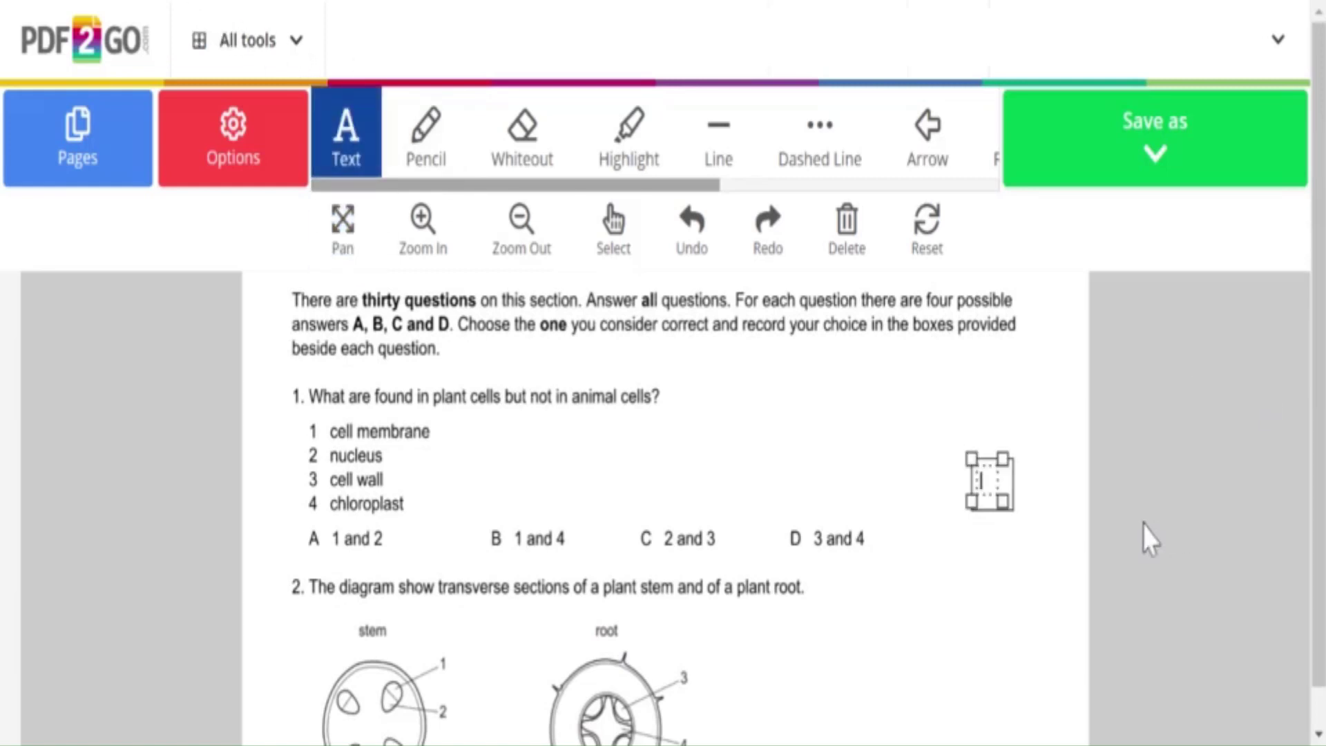
text(D)
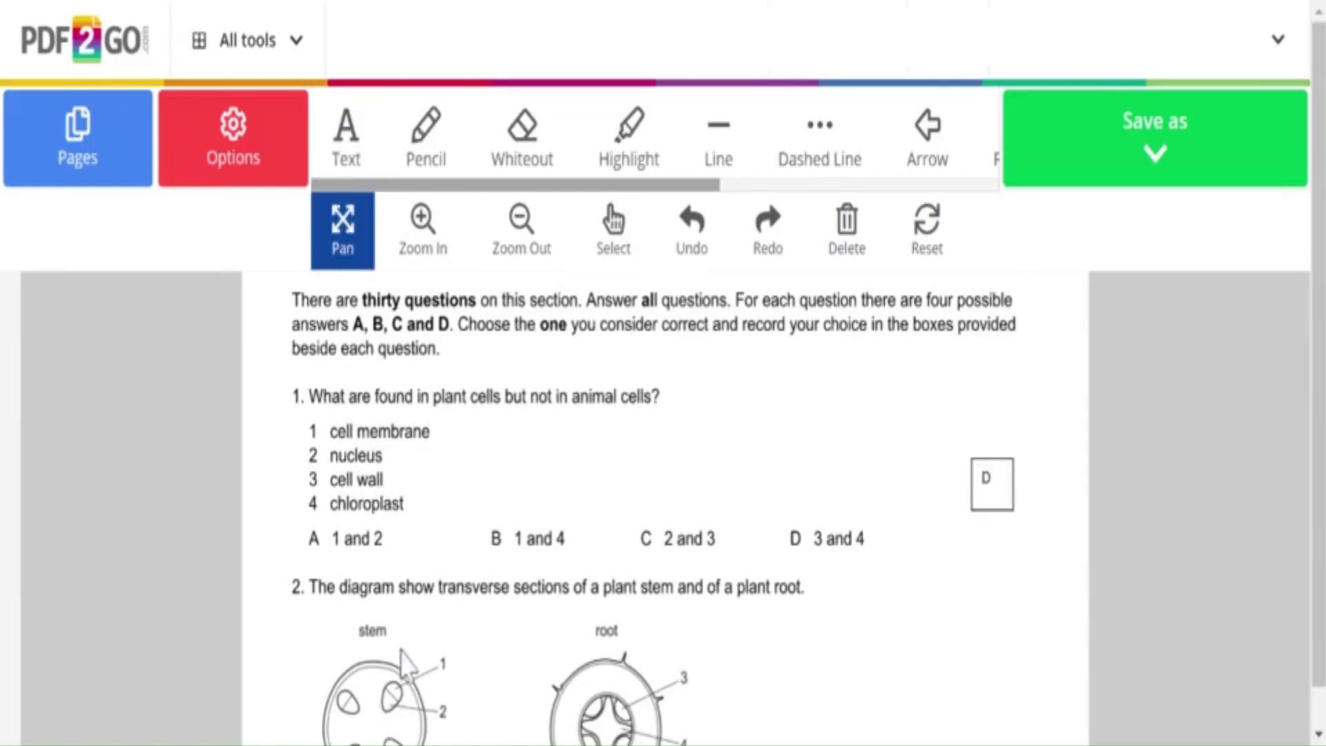
scroll(418, 687, down, 1)
scroll(418, 687, down, 3)
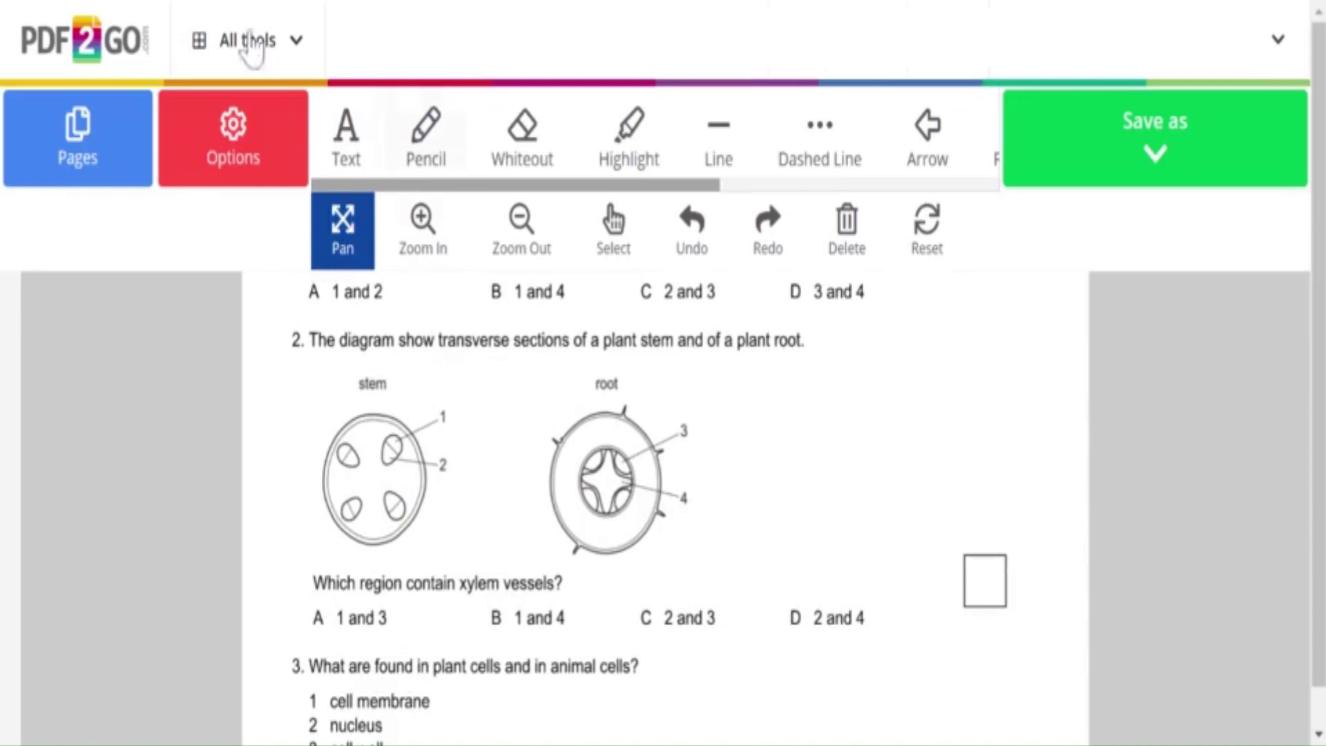
click(346, 138)
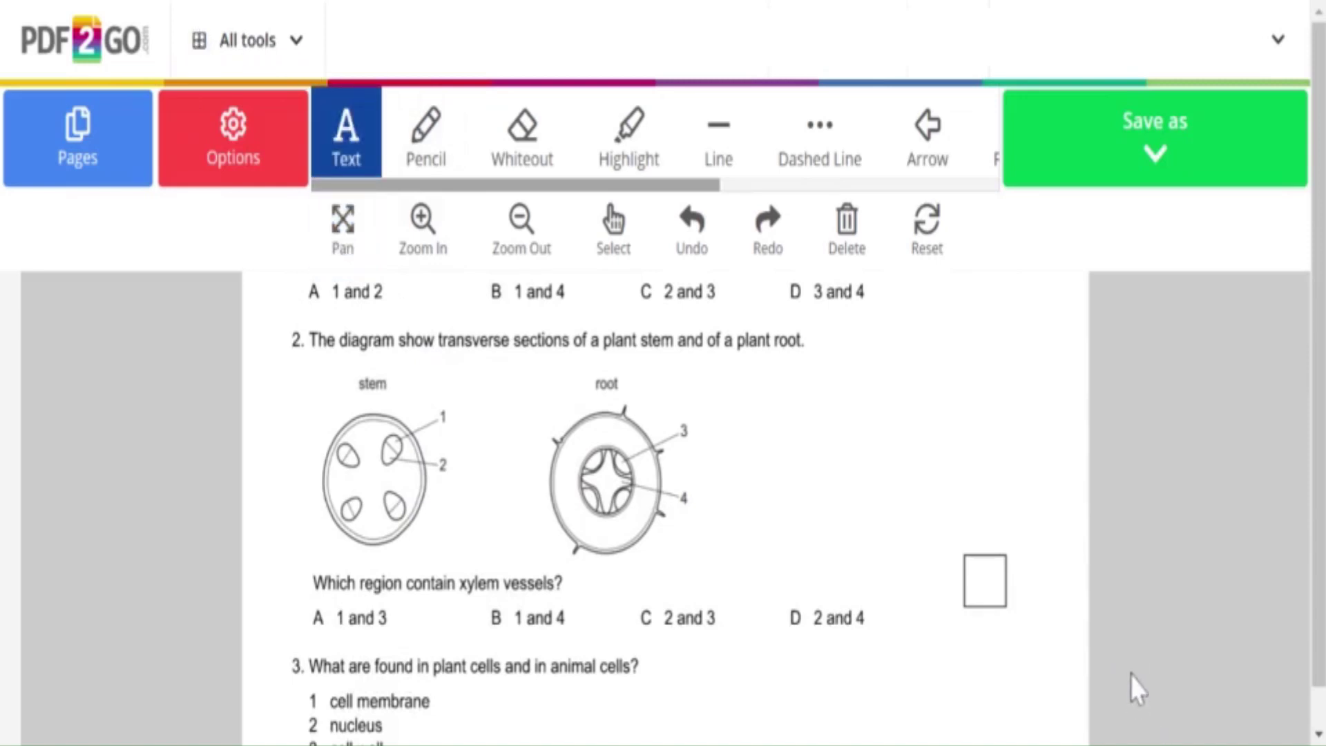
text(D)
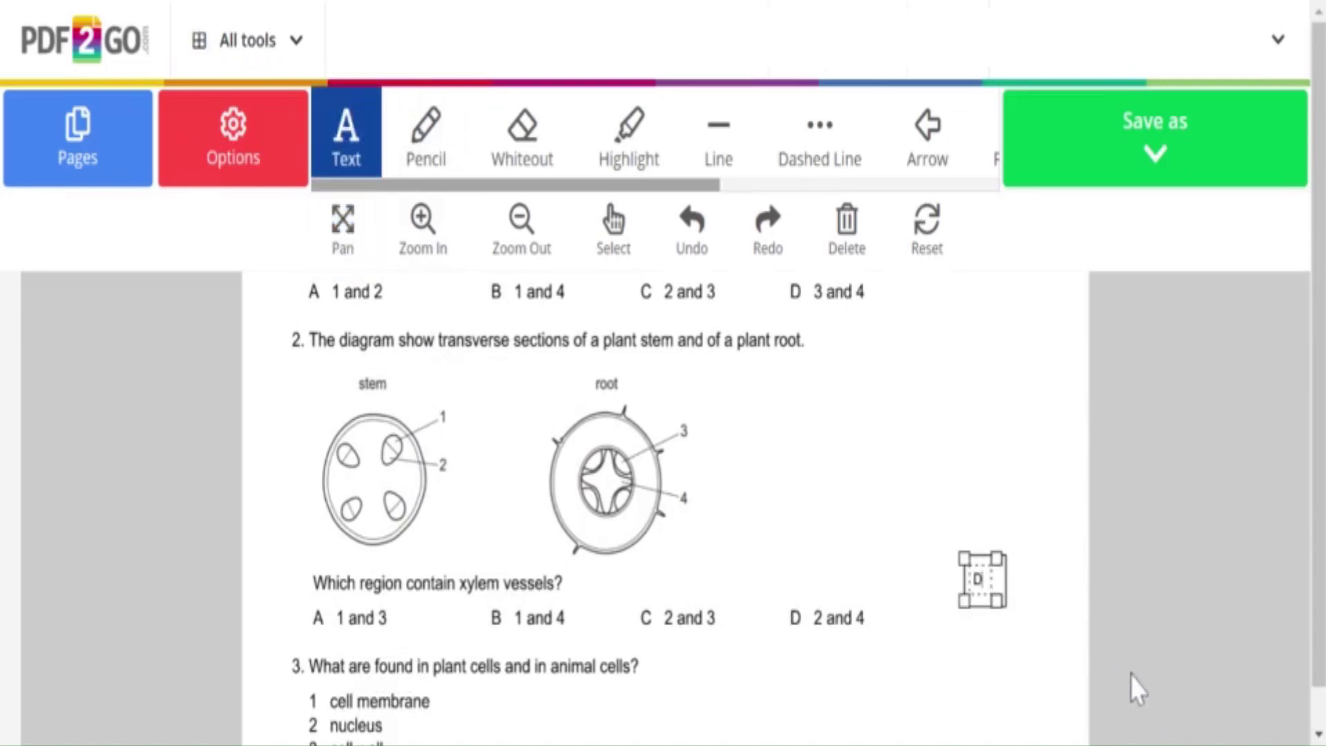
click(213, 9)
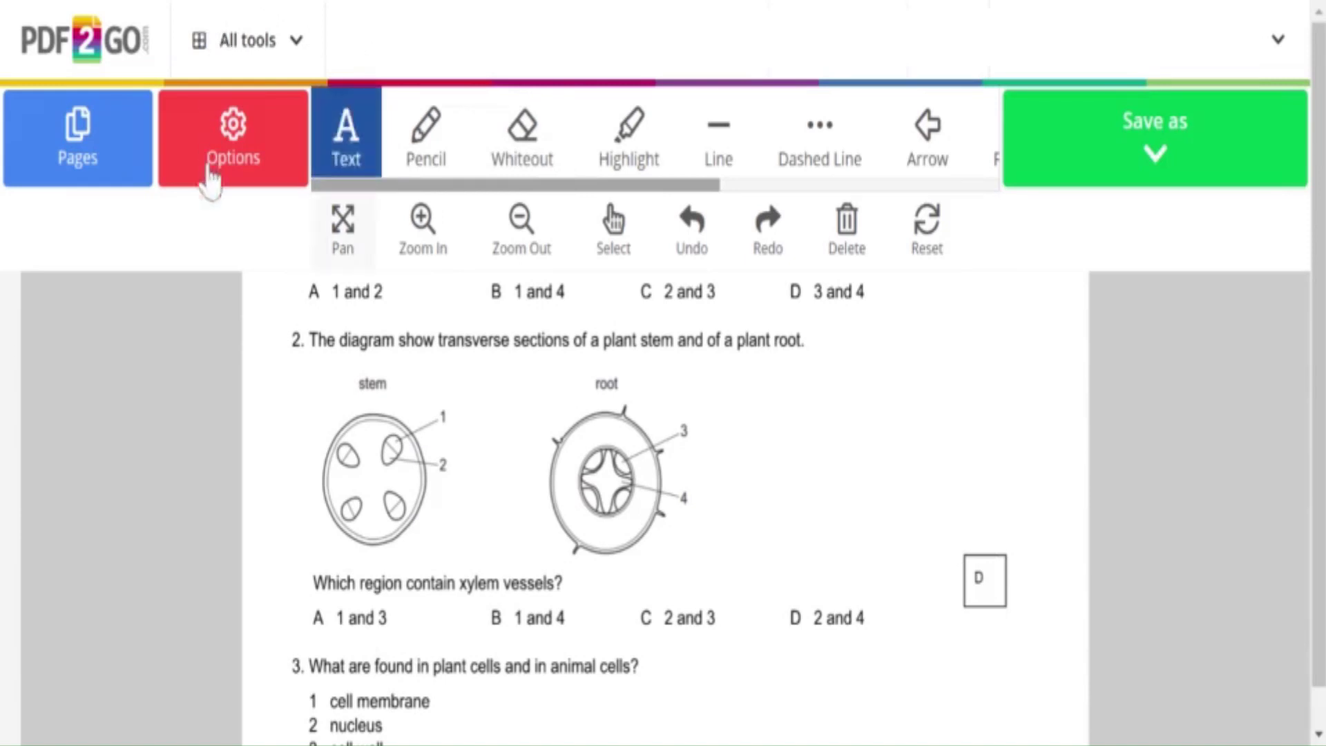
- Enter A in question 3's answer box
click(343, 224)
scroll(349, 552, down, 3)
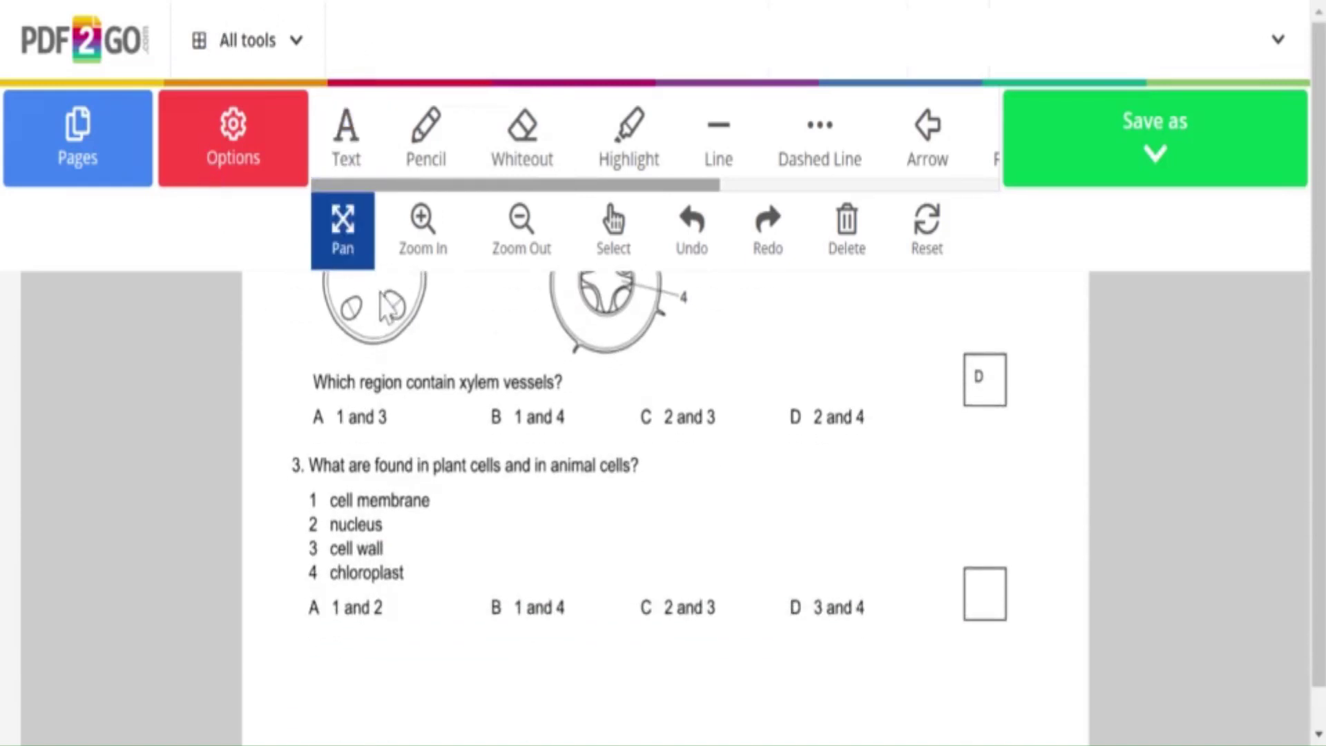
click(345, 138)
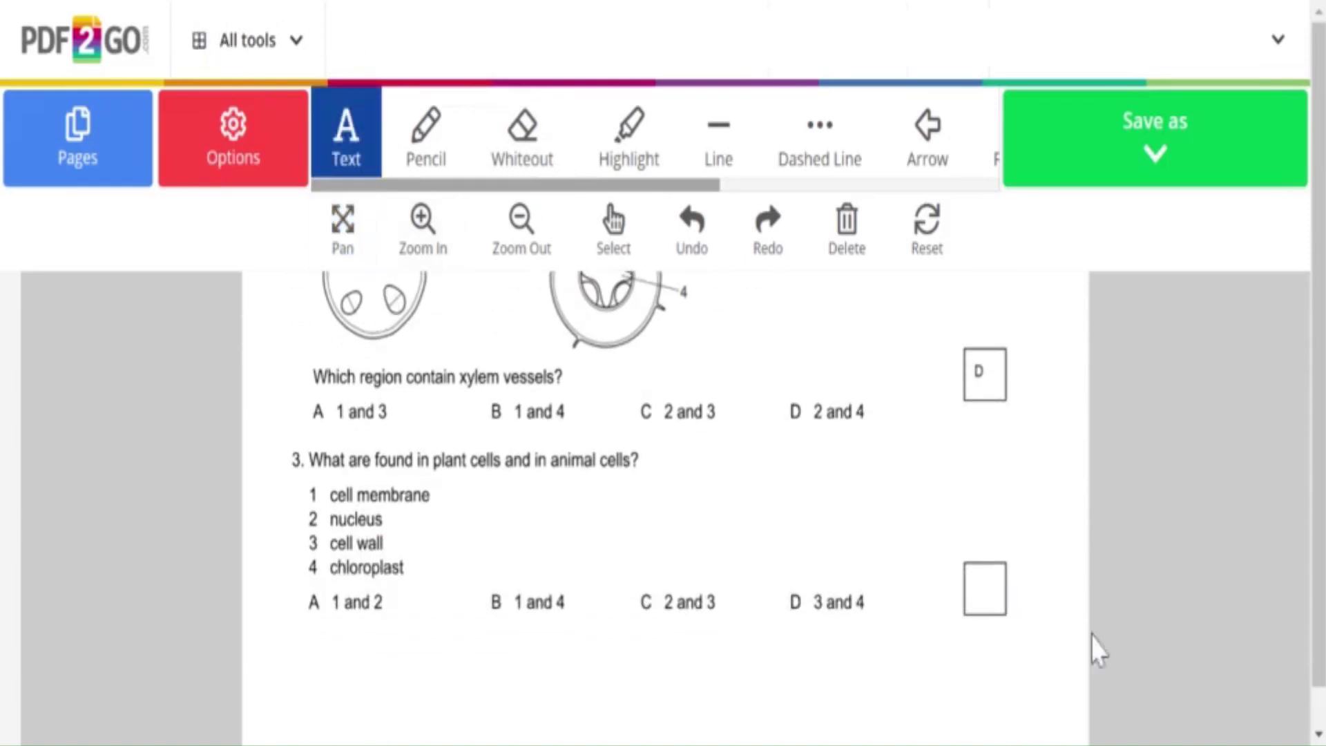
click(977, 583)
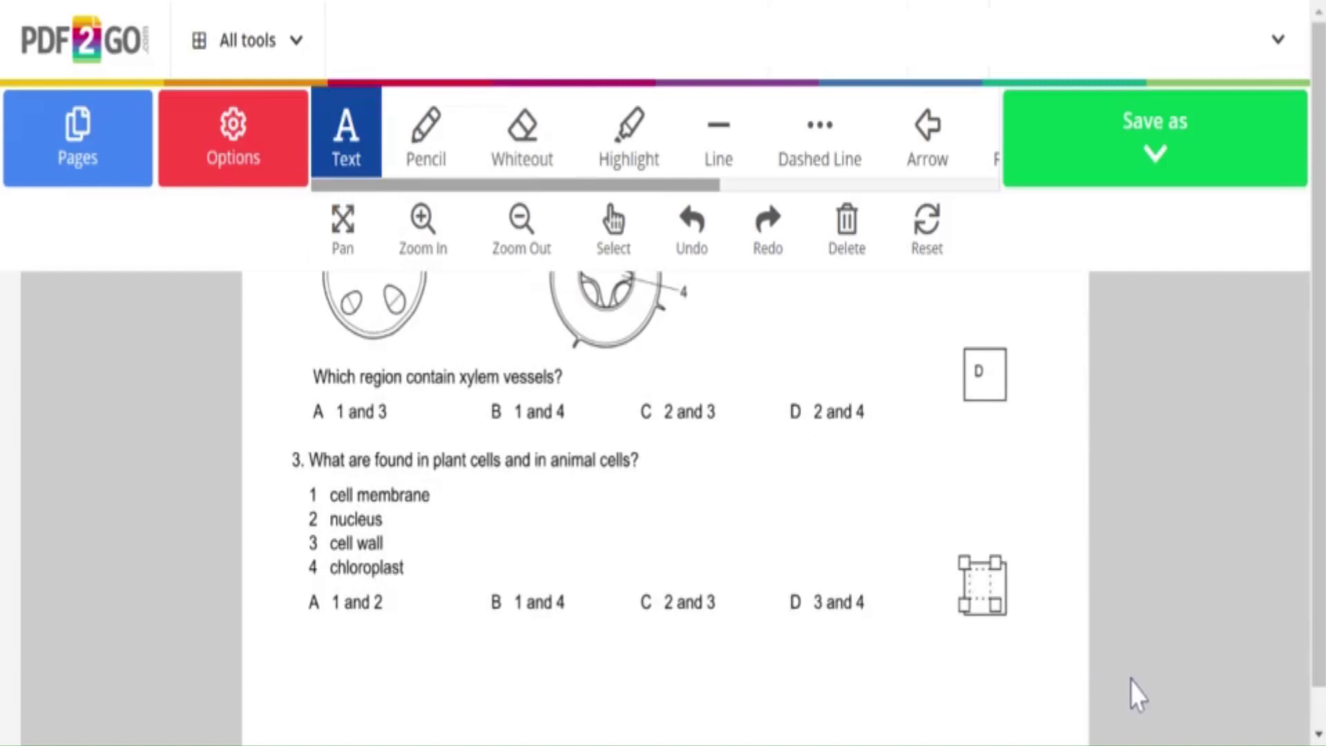
text(A)
click(345, 152)
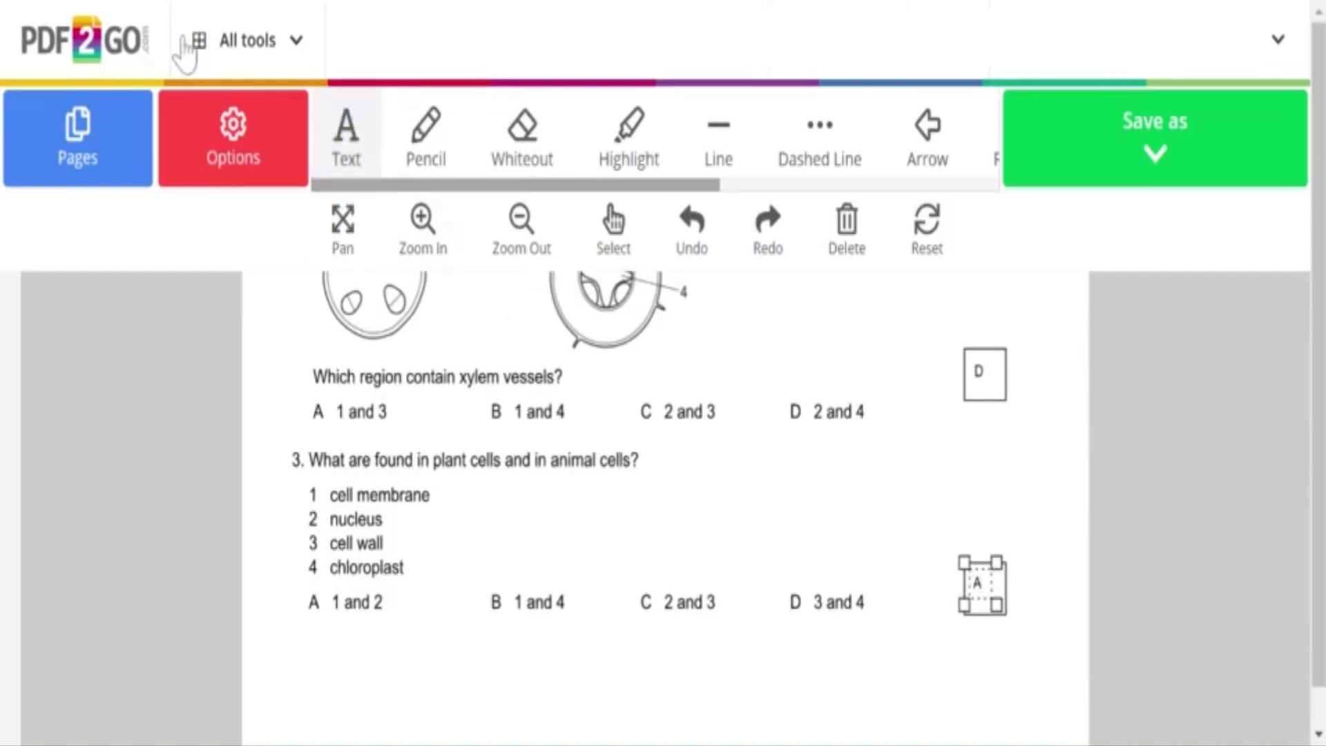
click(345, 152)
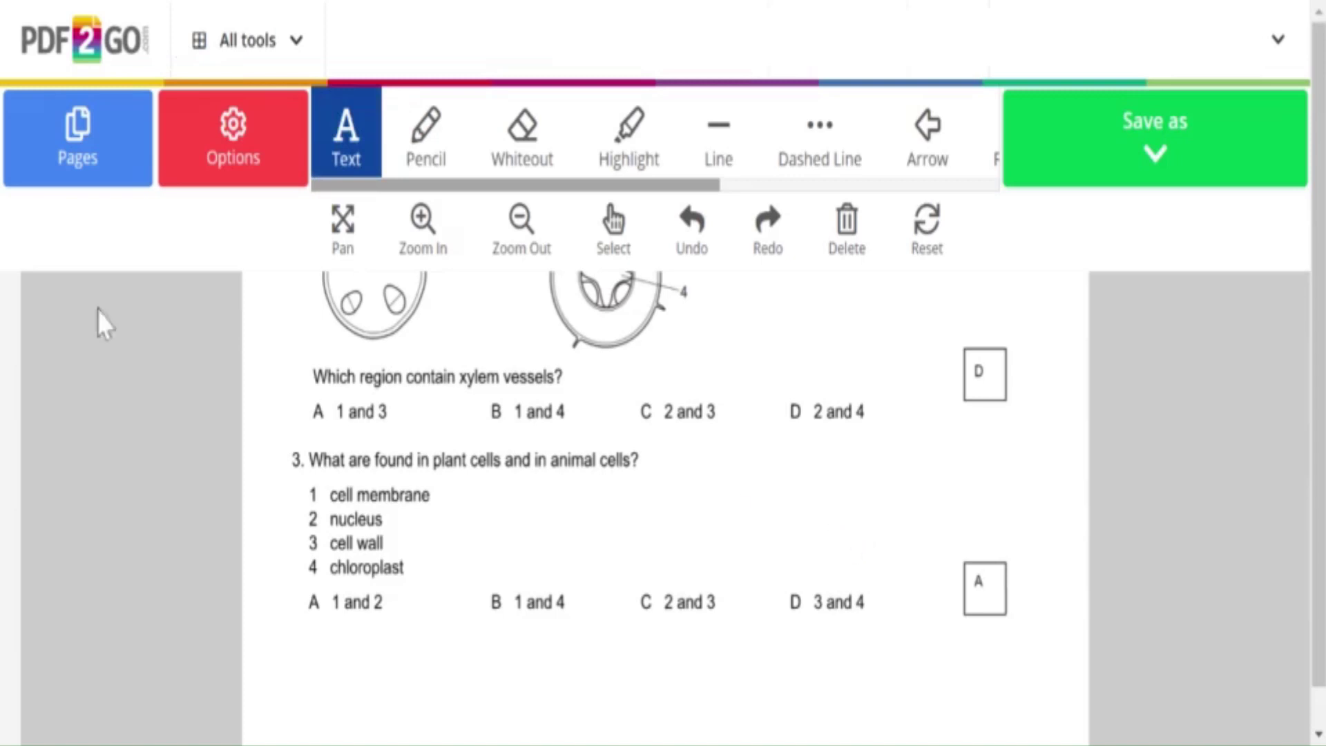
- Jump to page 2 and scroll down to the glucose question's blank answer lines
click(77, 138)
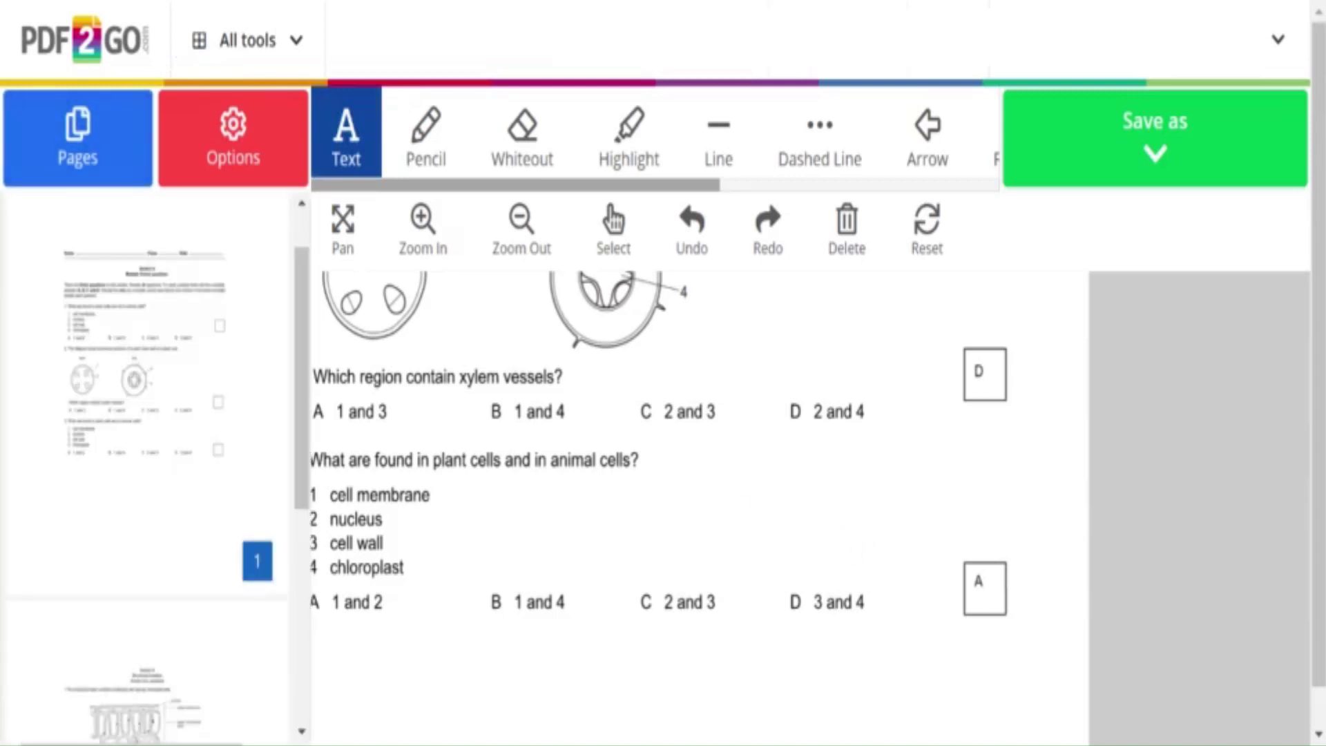
scroll(126, 573, down, 1)
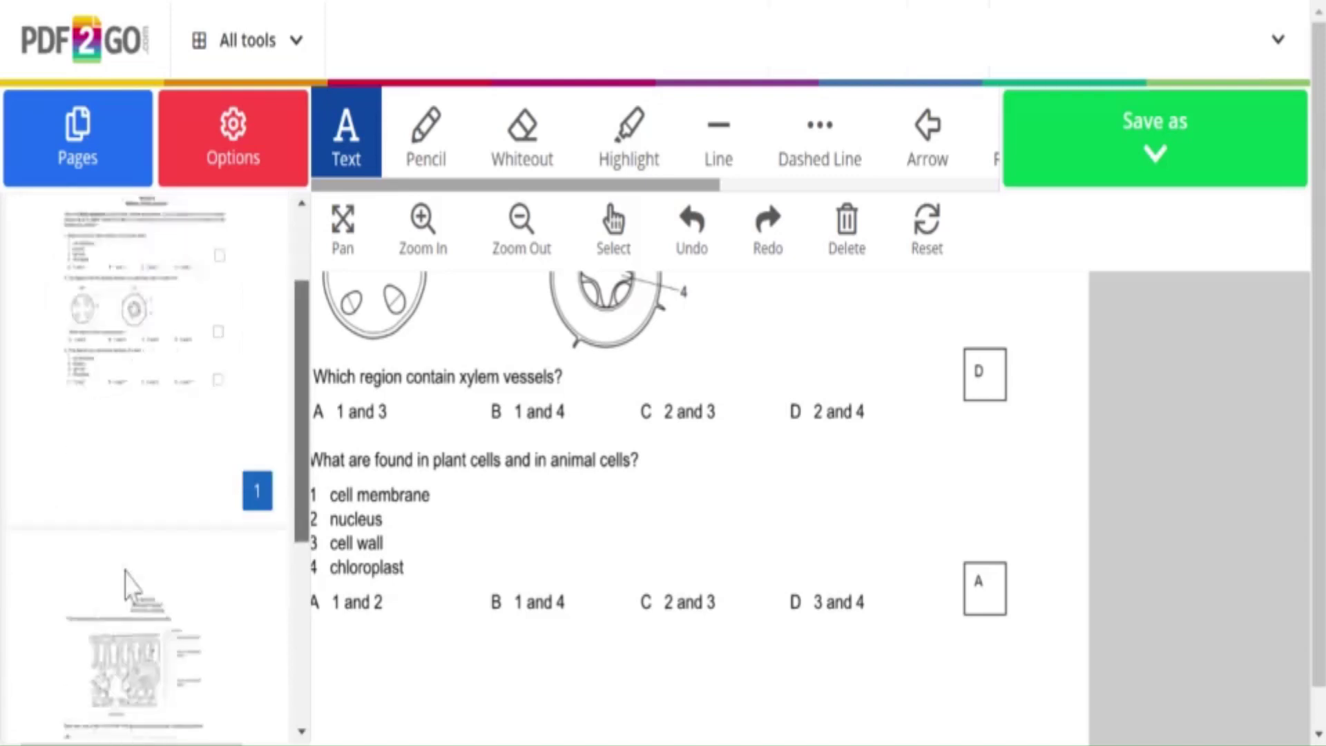
scroll(126, 573, down, 4)
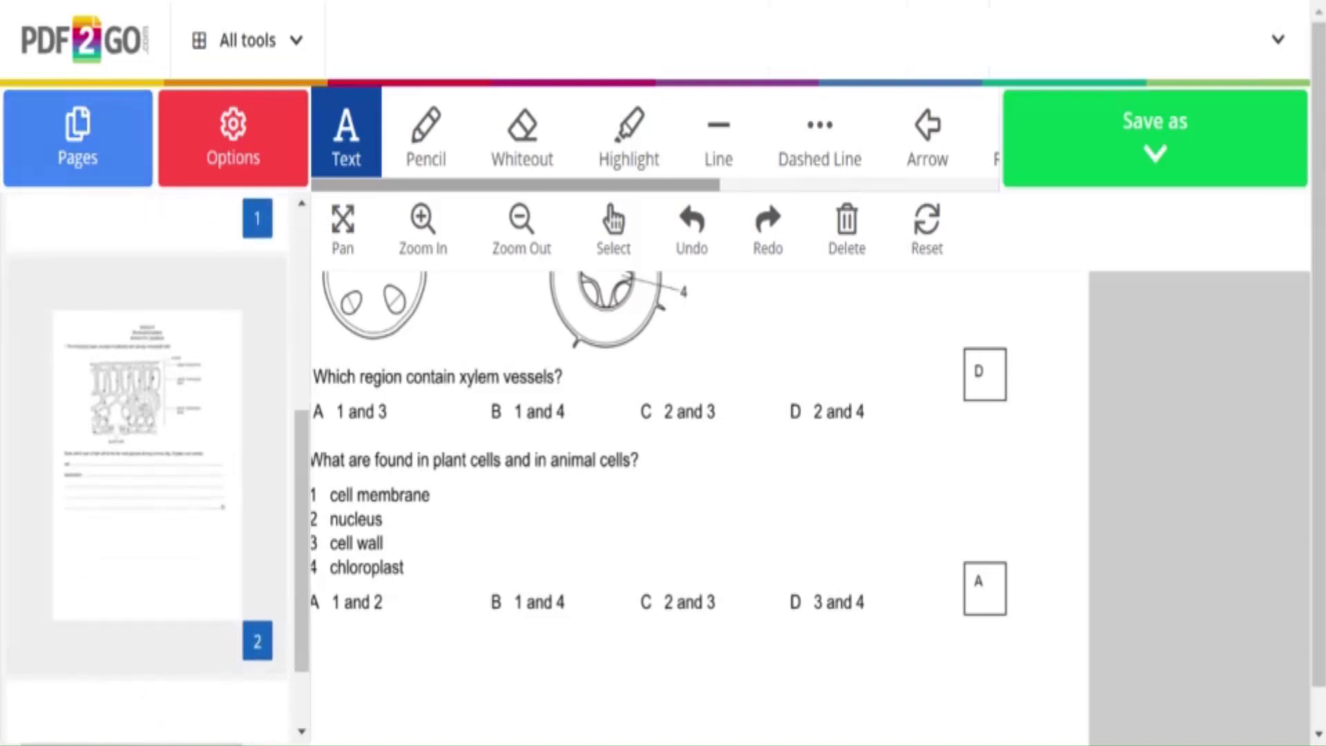
click(146, 463)
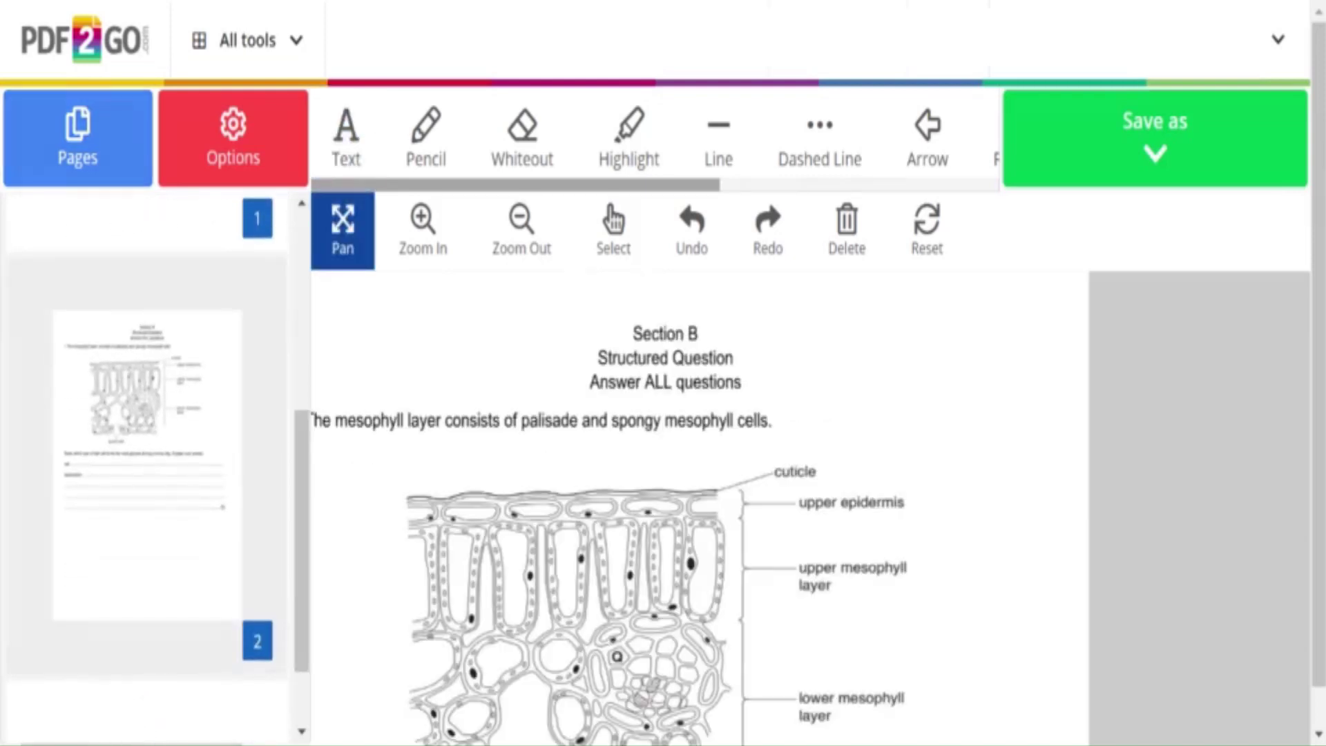
click(77, 138)
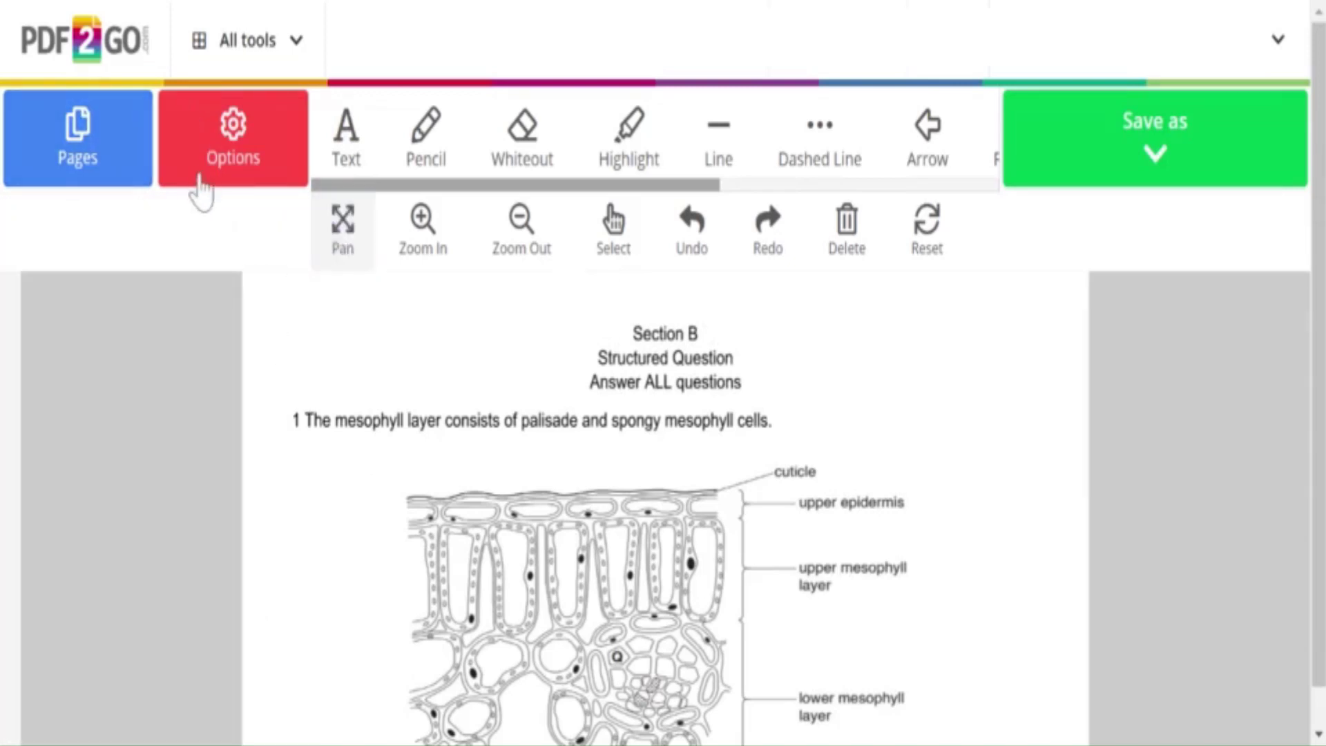
scroll(431, 711, down, 2)
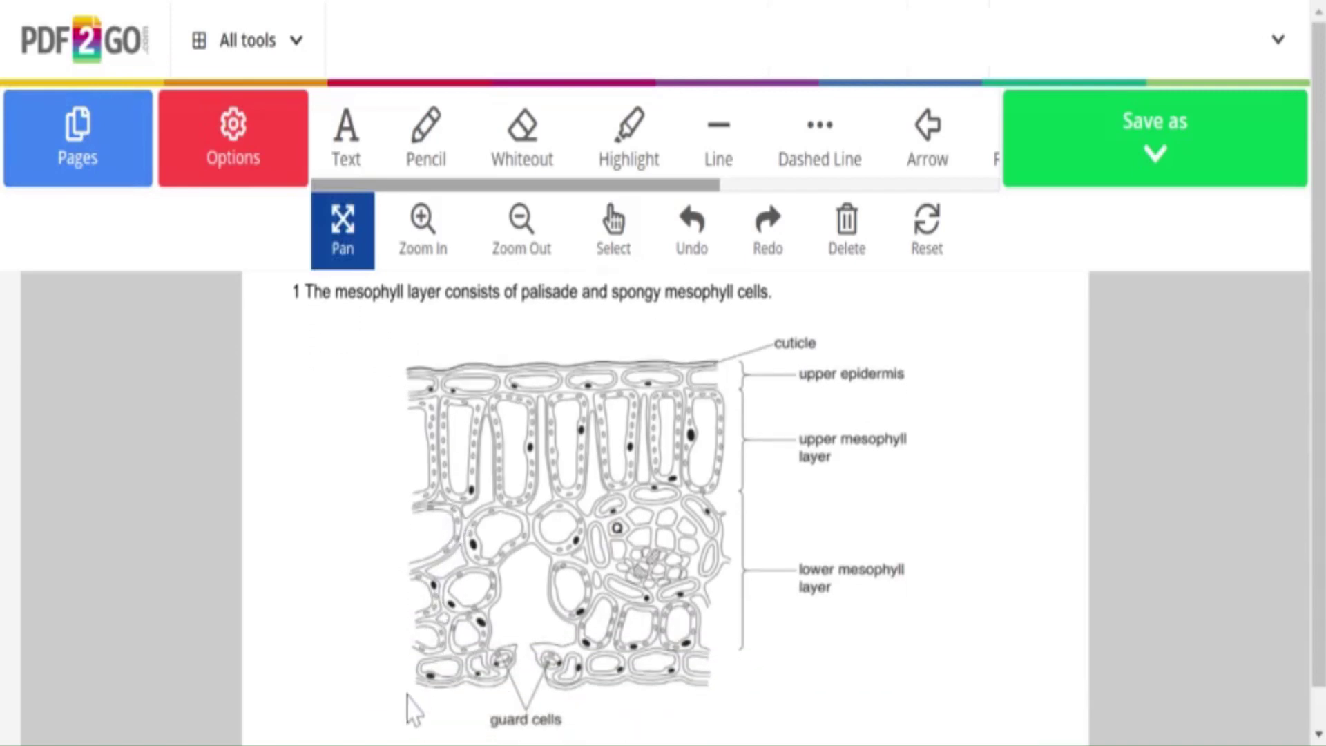
scroll(408, 704, down, 3)
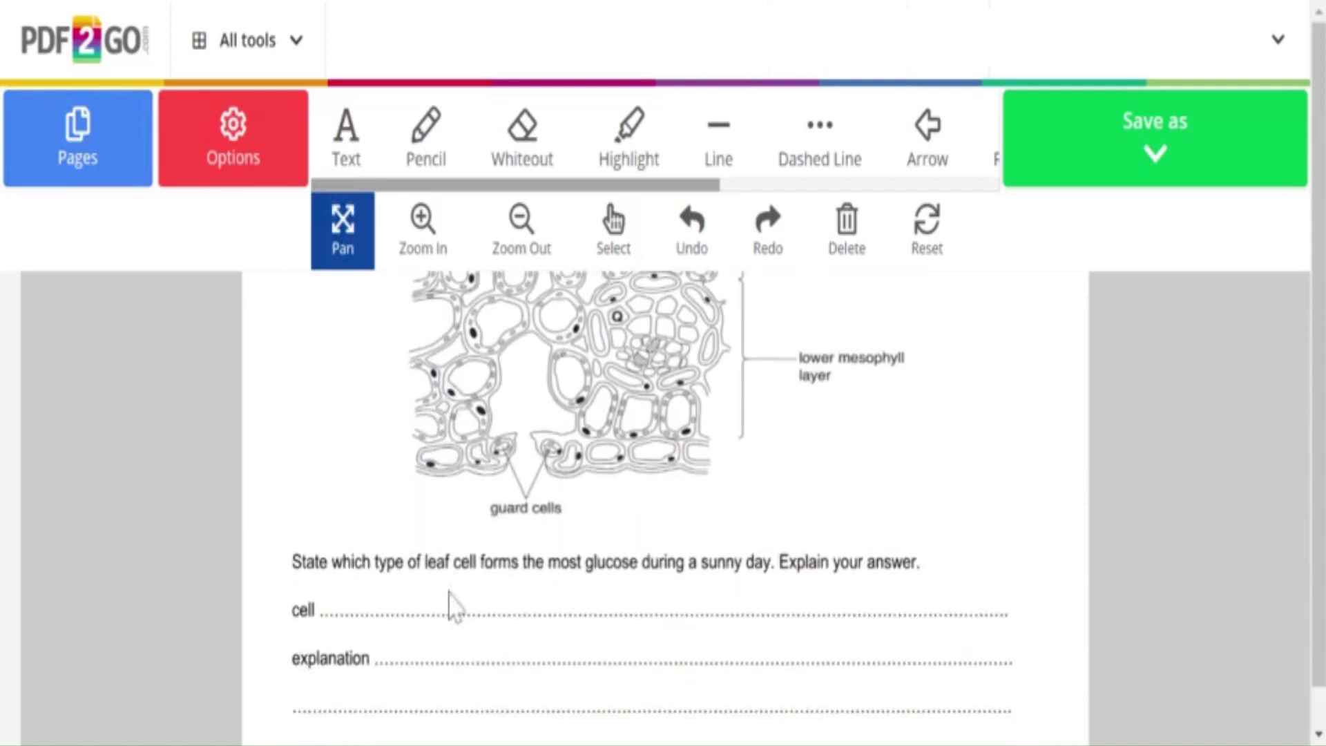
scroll(450, 611, down, 2)
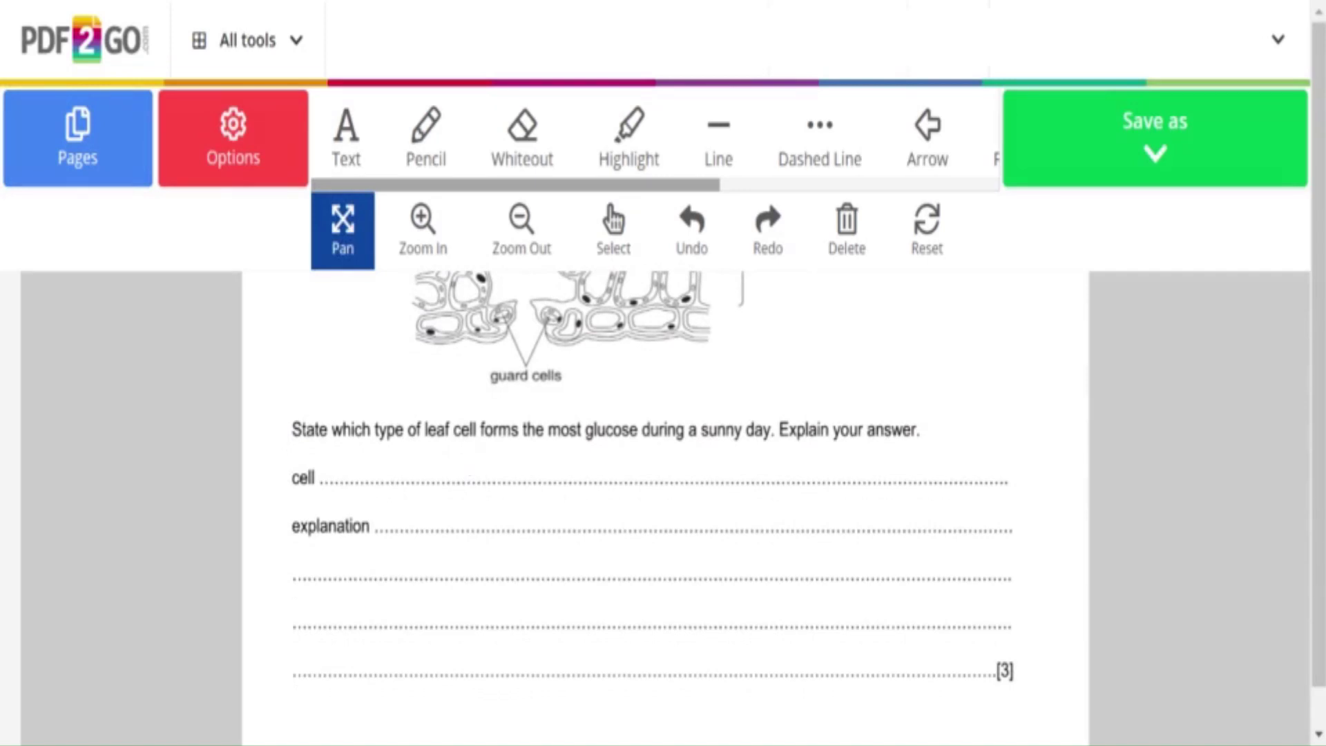
click(331, 166)
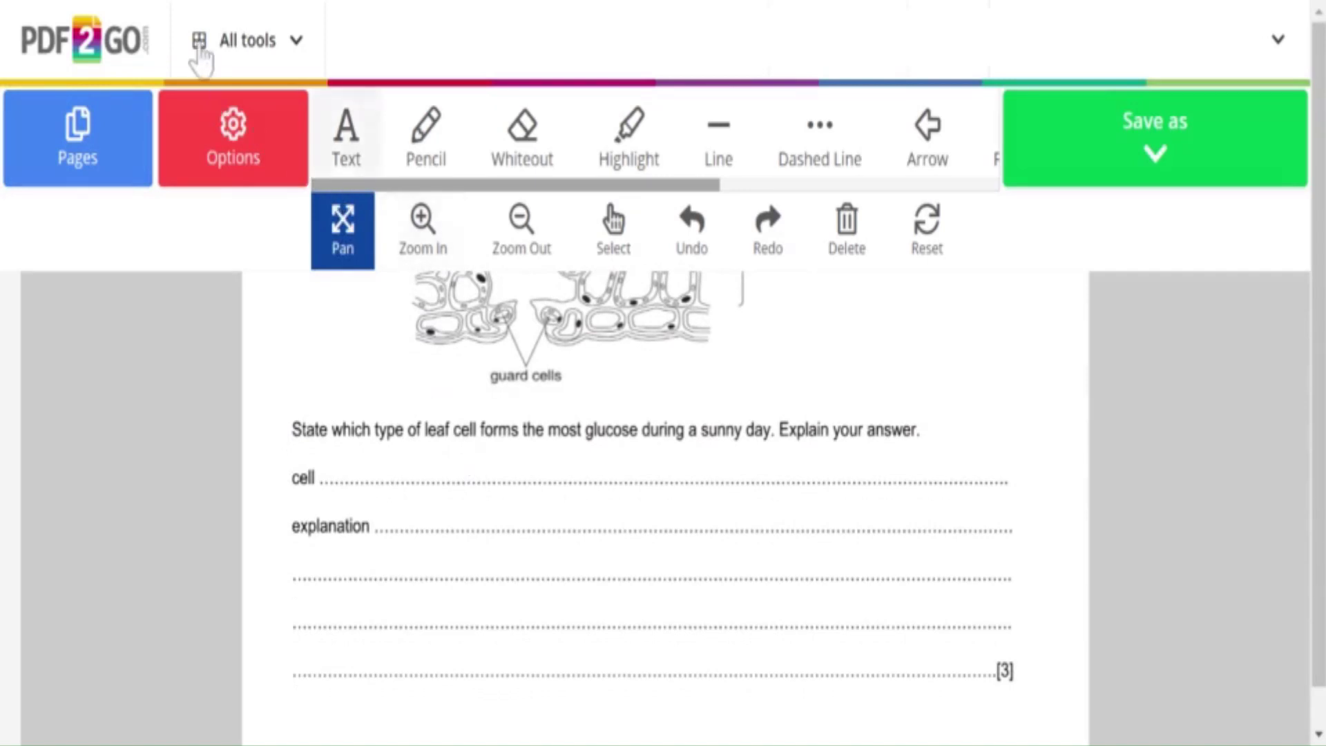
- Write 'palisade mesophyll cells' on the glucose question's cell answer line
click(331, 448)
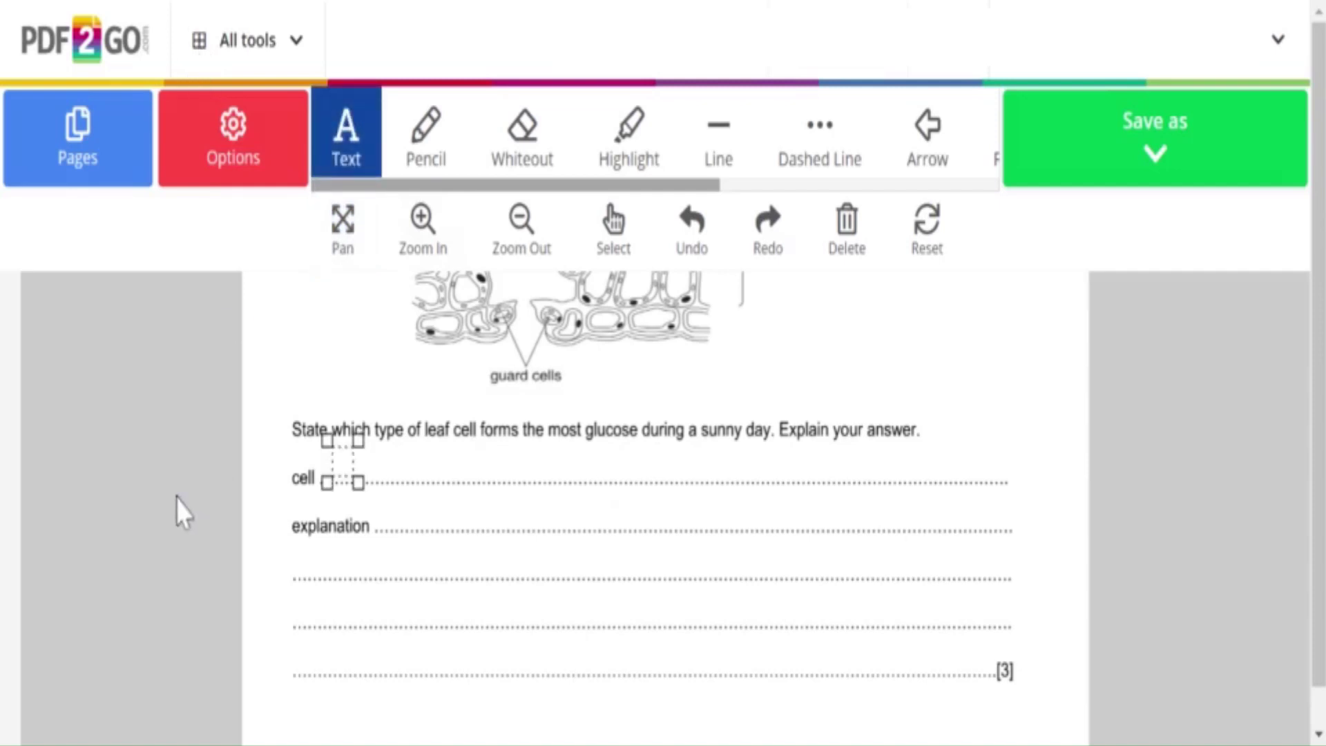
text(palisa)
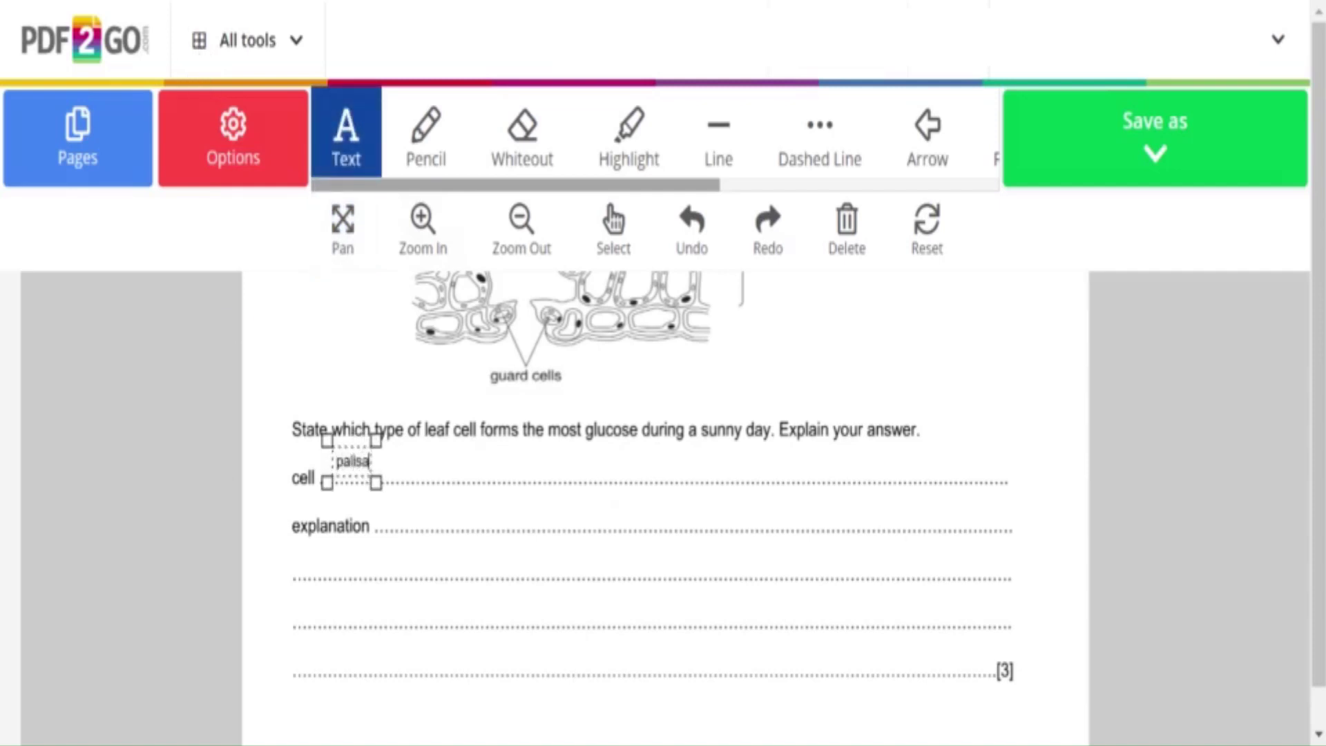
text(de mesophy)
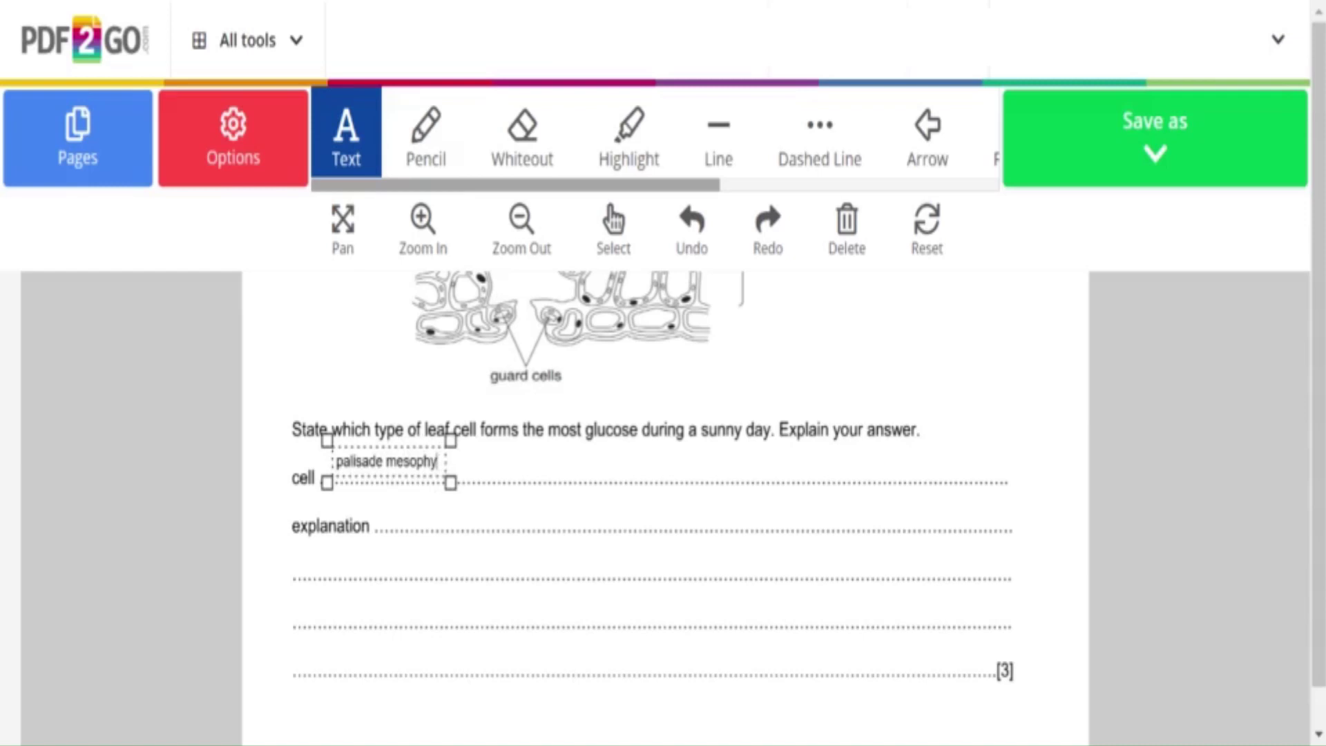
text(ll cells)
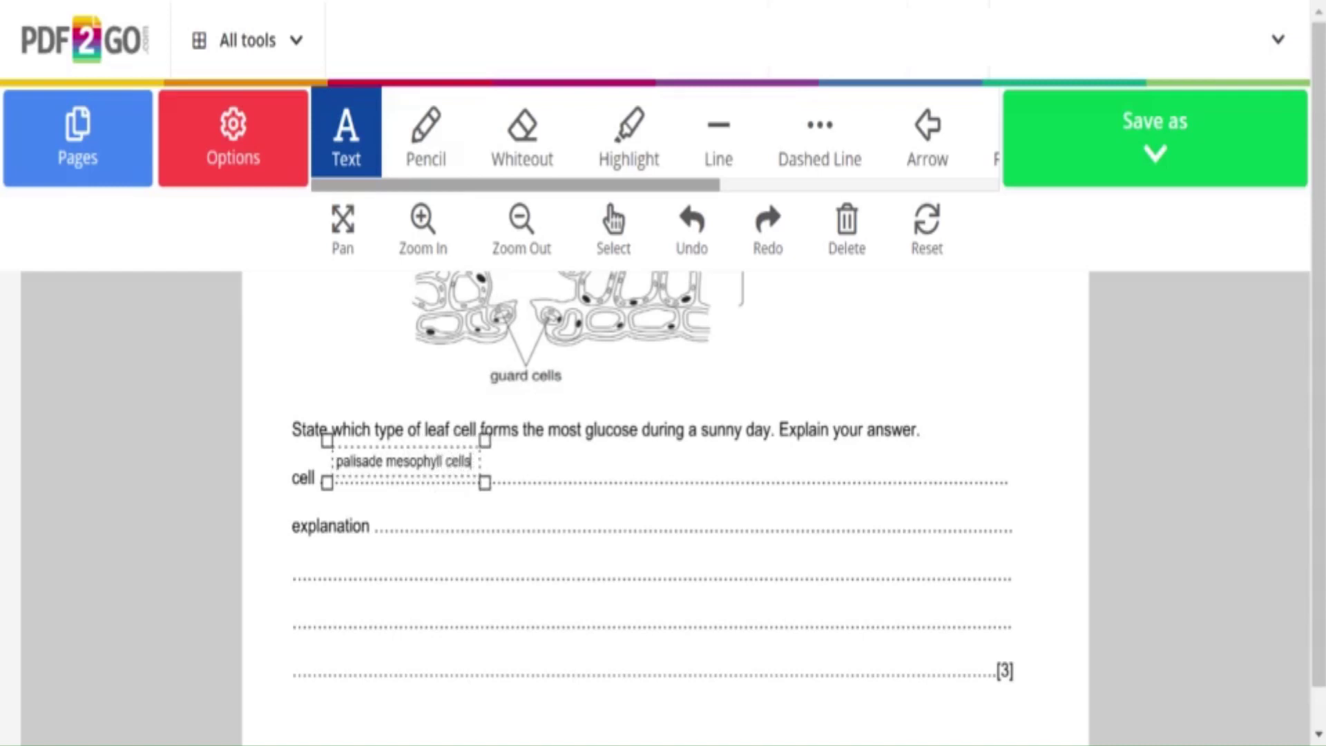
click(184, 46)
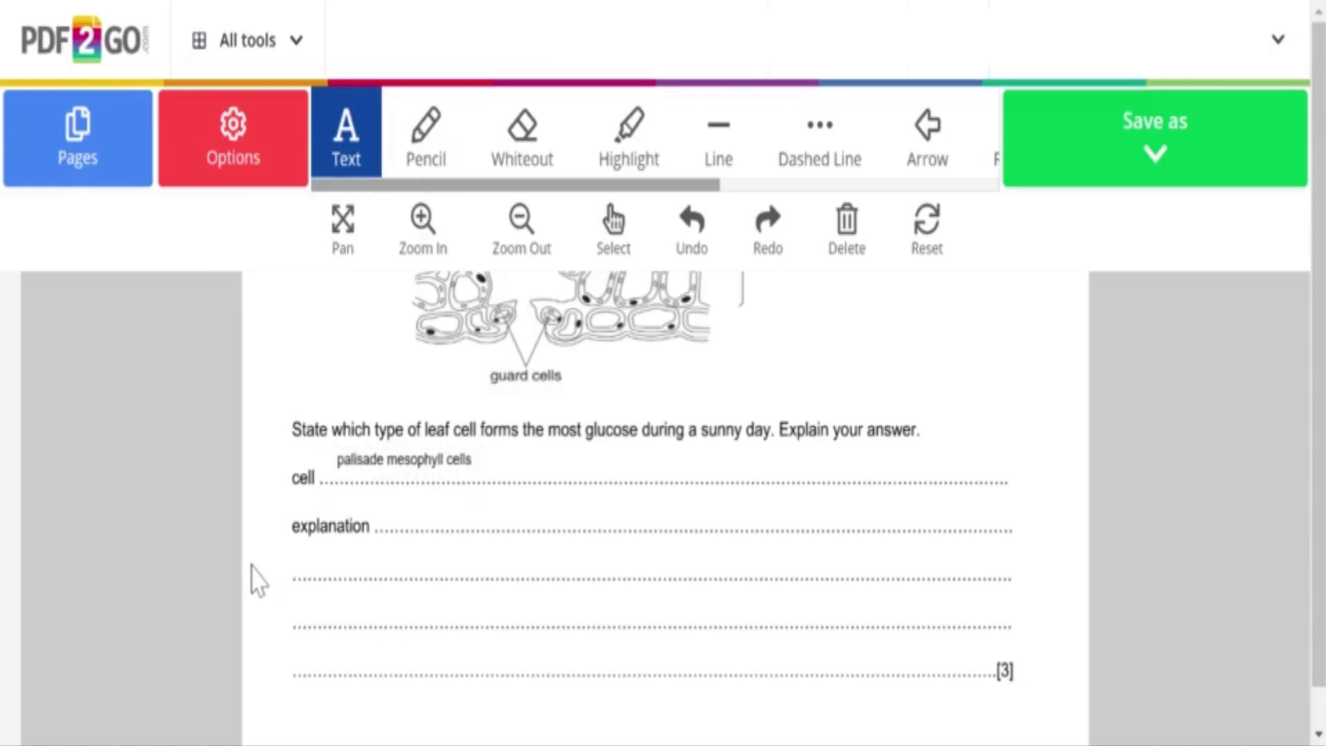
- Type the explanation about upper mesophyll cells containing more chloroplasts, fixing its spelling
text(The)
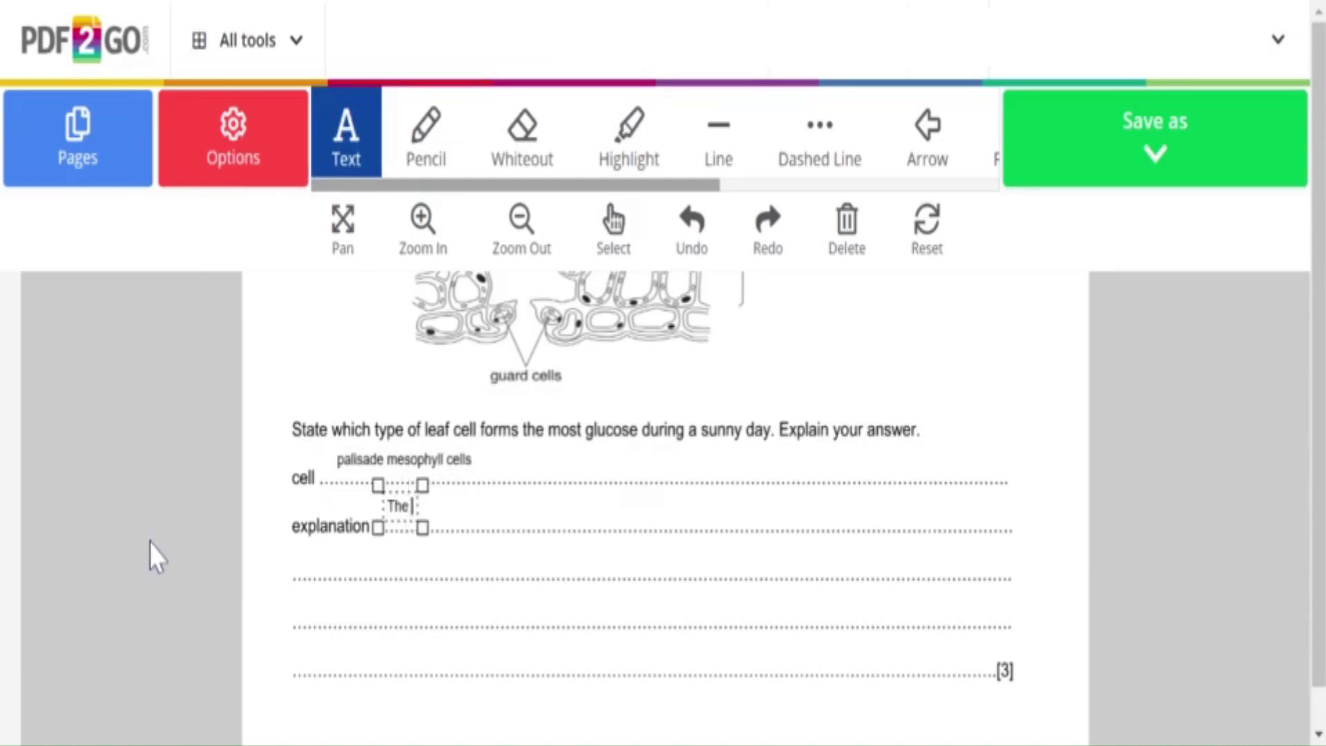
text( palisade m)
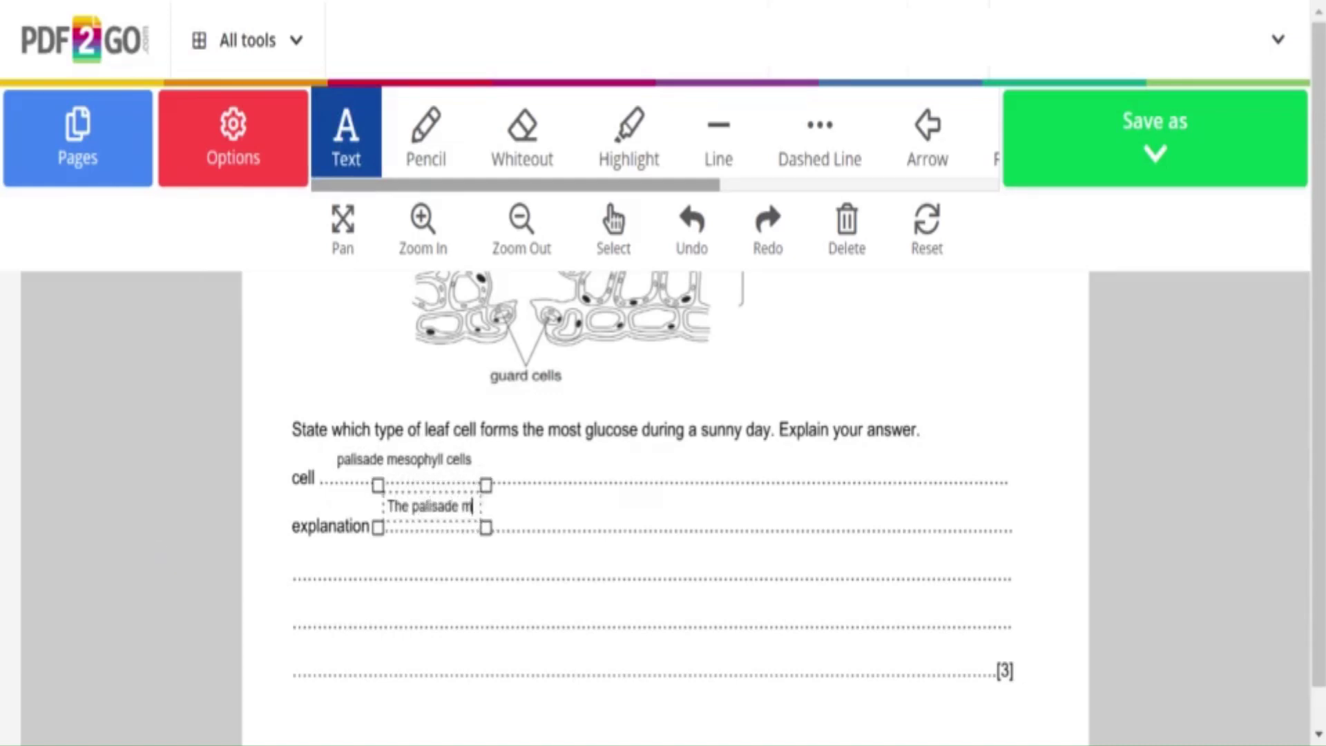
text(esophyll)
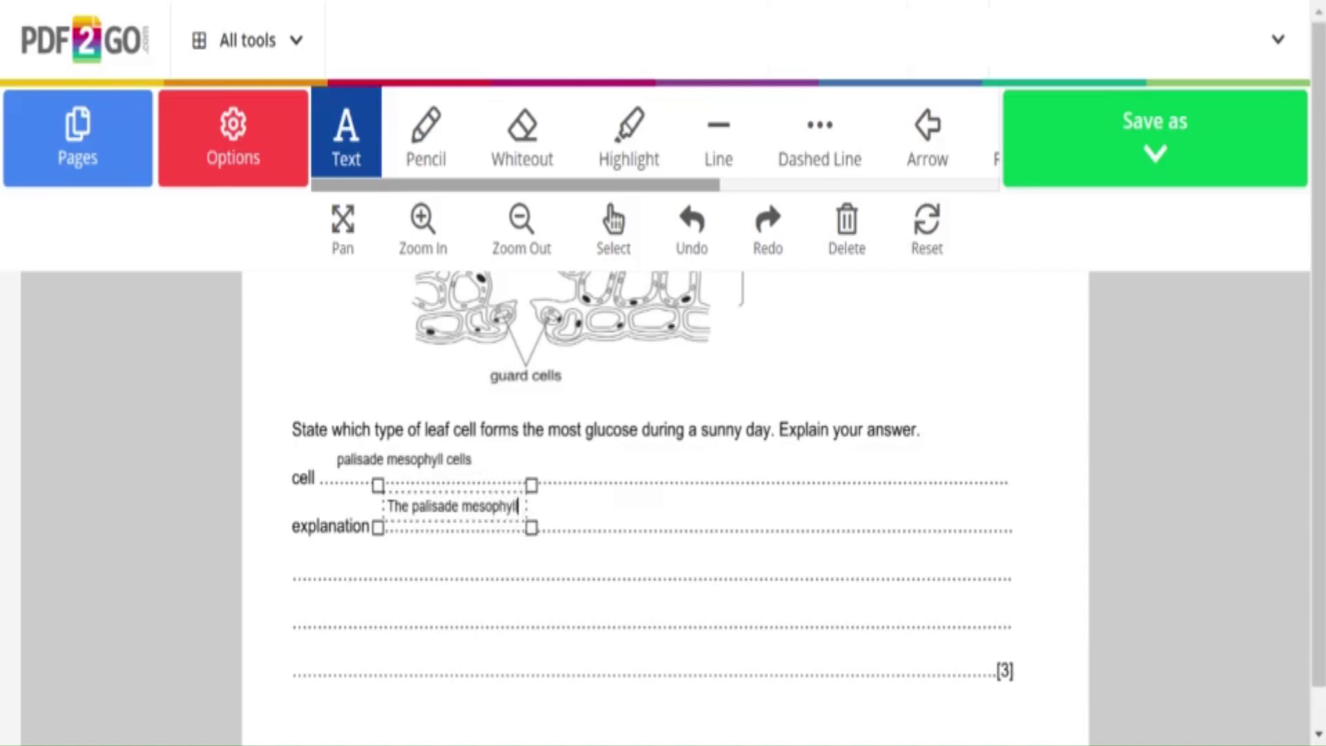
text( cells in)
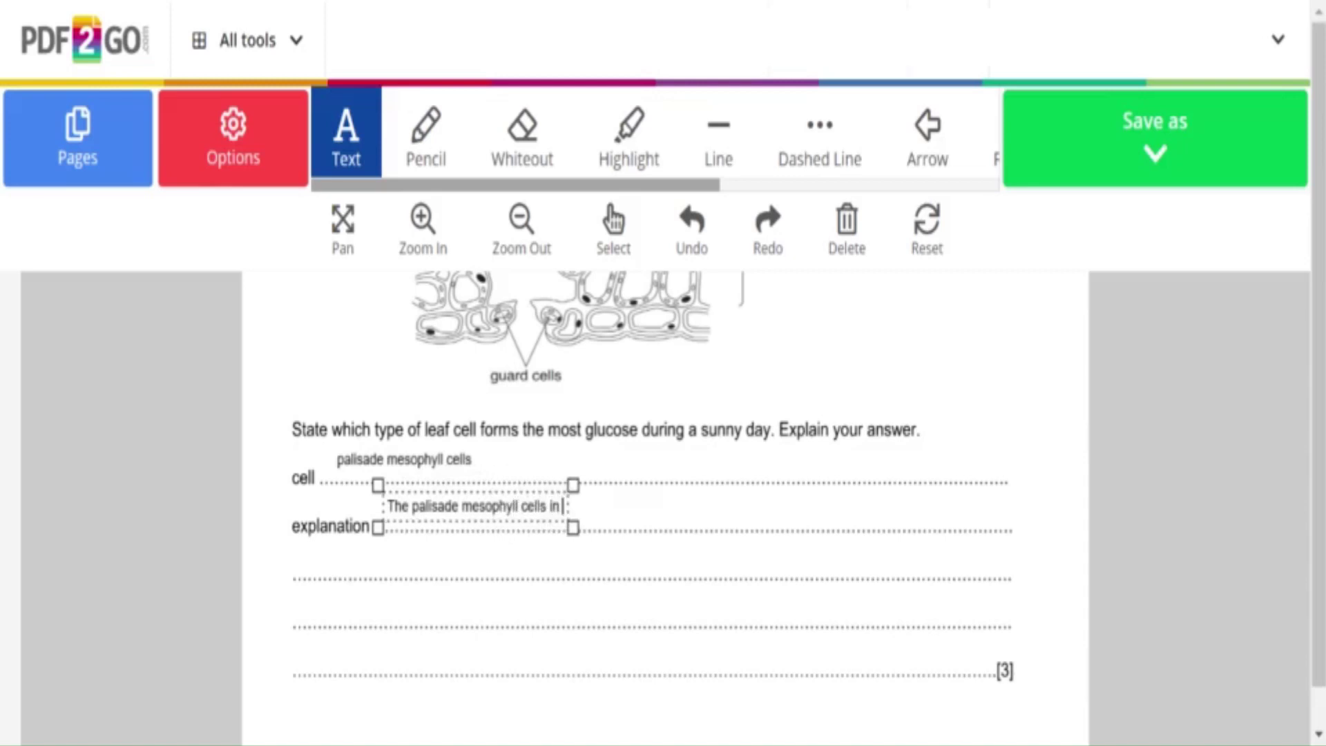
text( the upper)
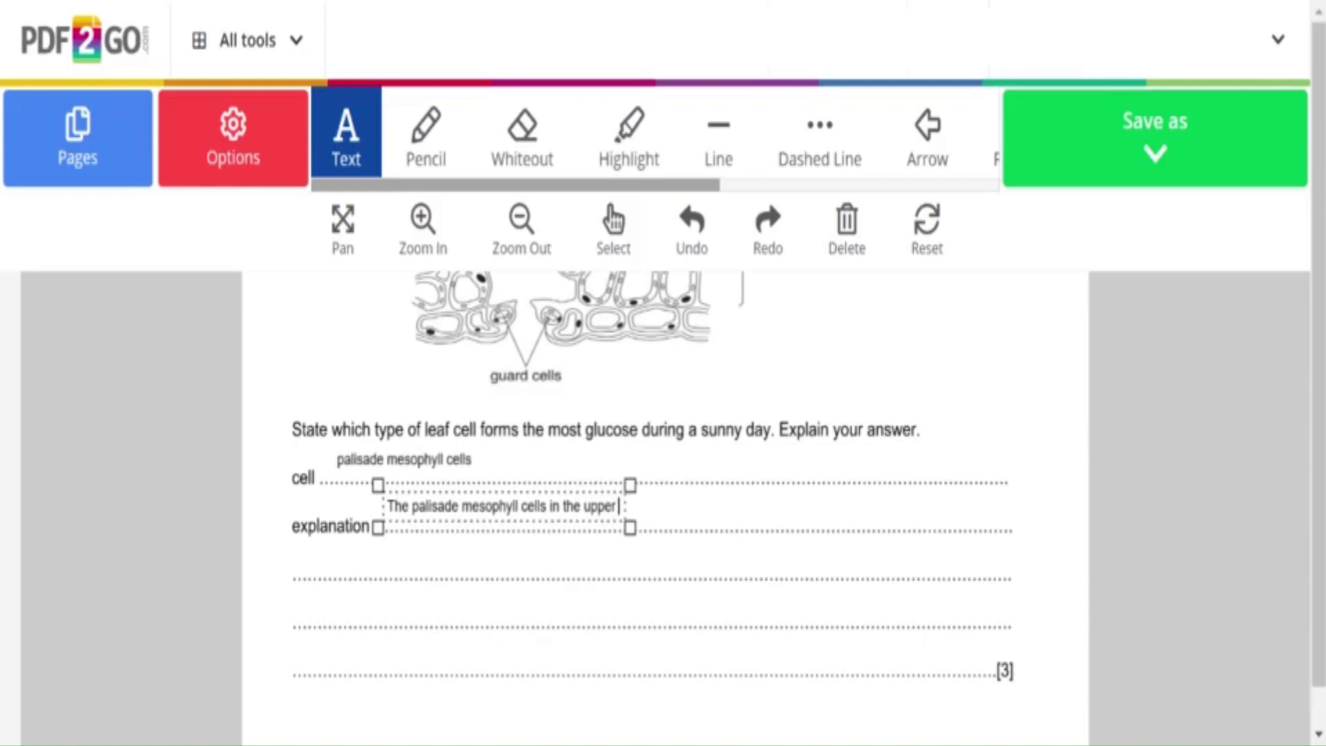
text( mesophy)
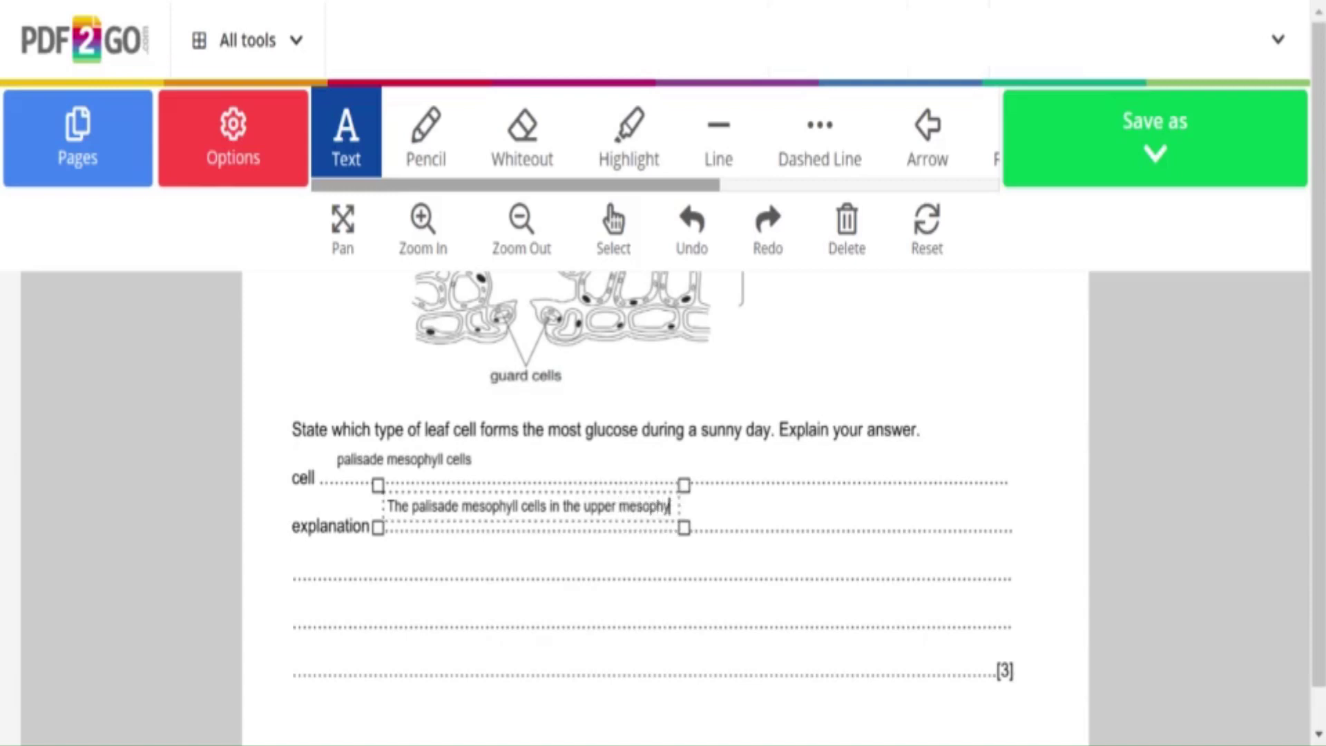
text(ll laye)
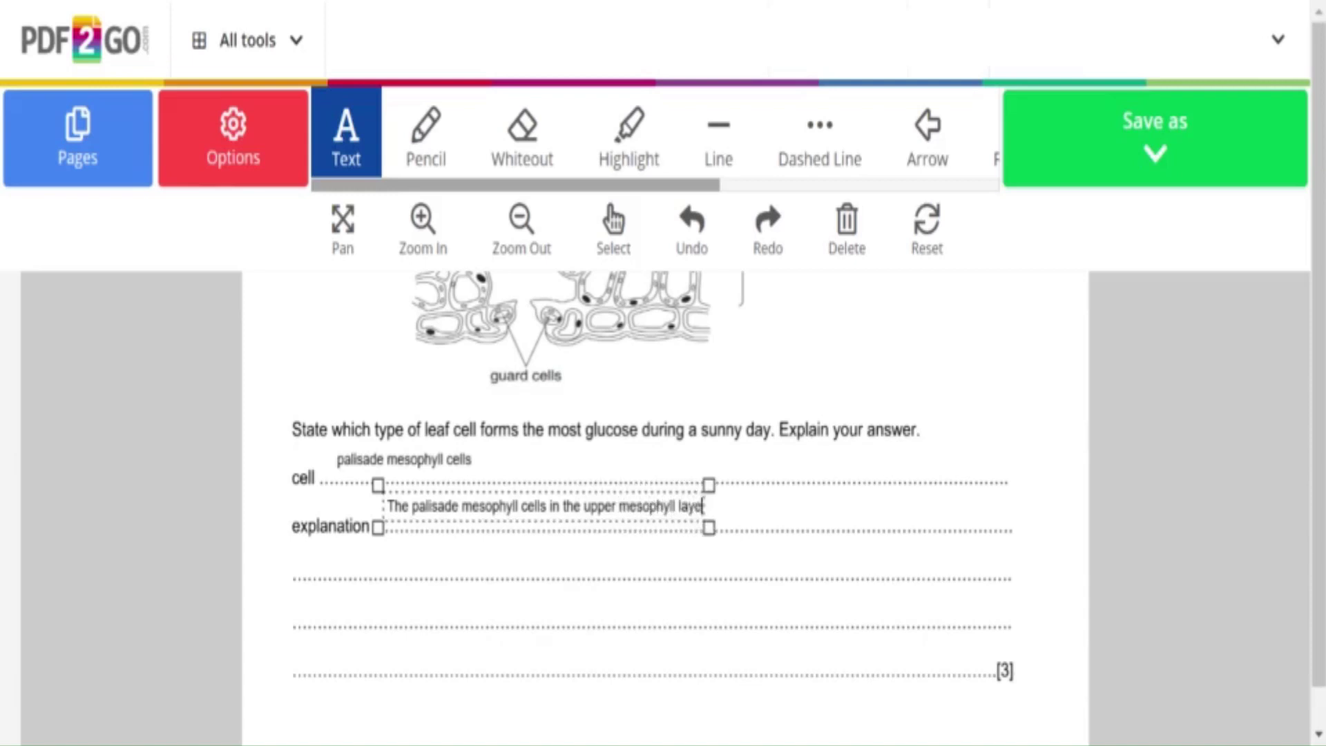
text(r conat)
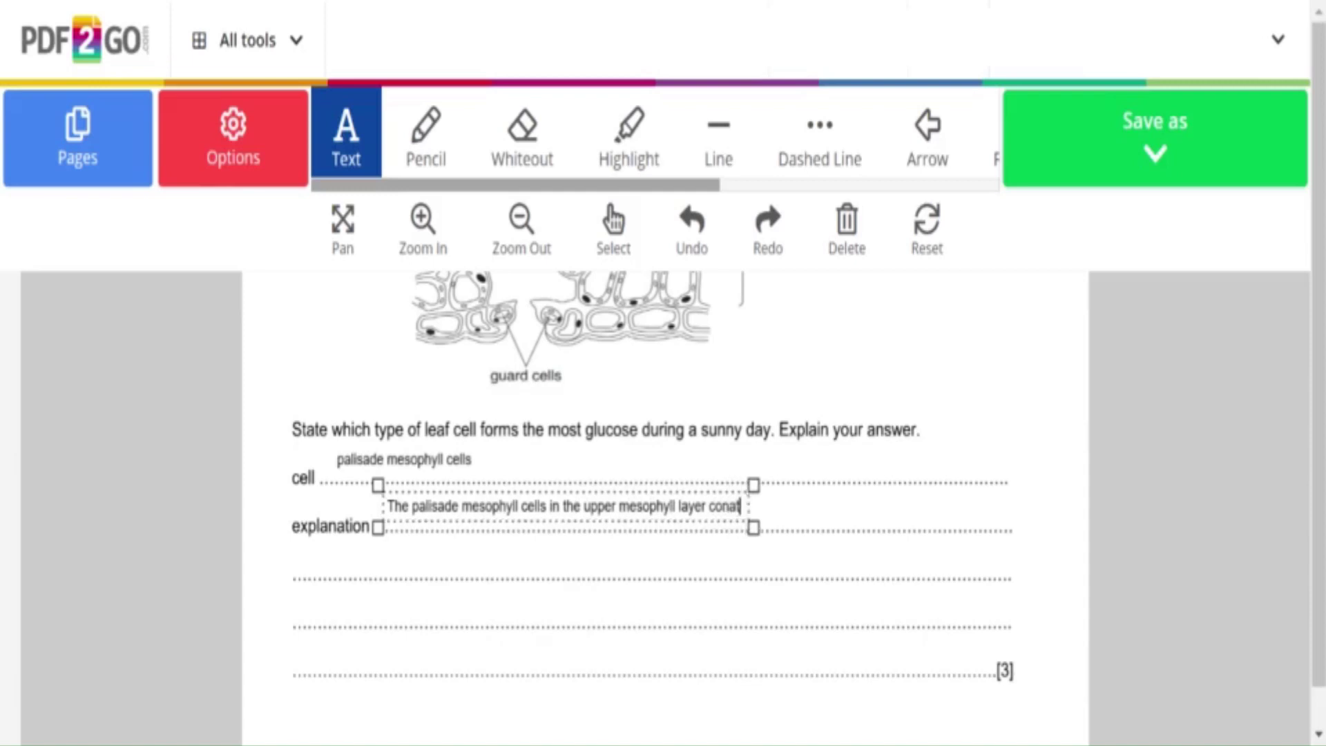
text(ins more)
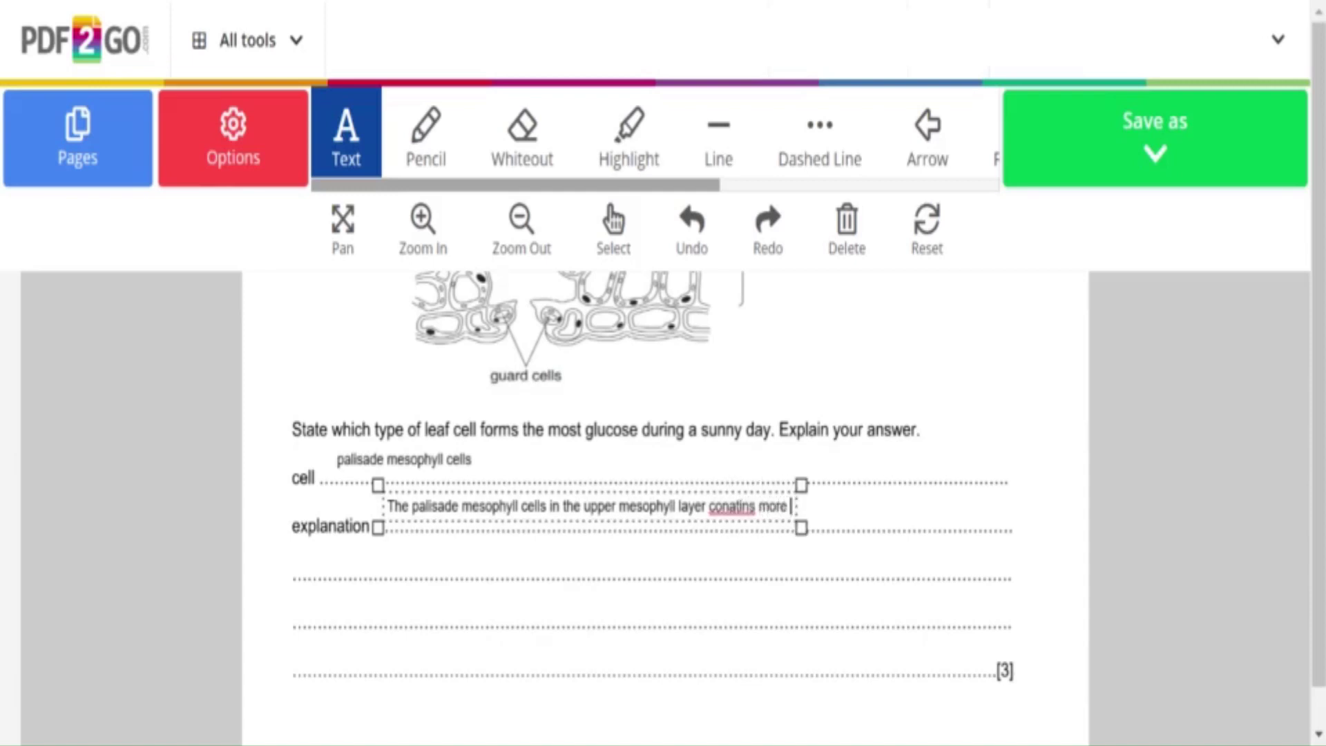
text( chloor)
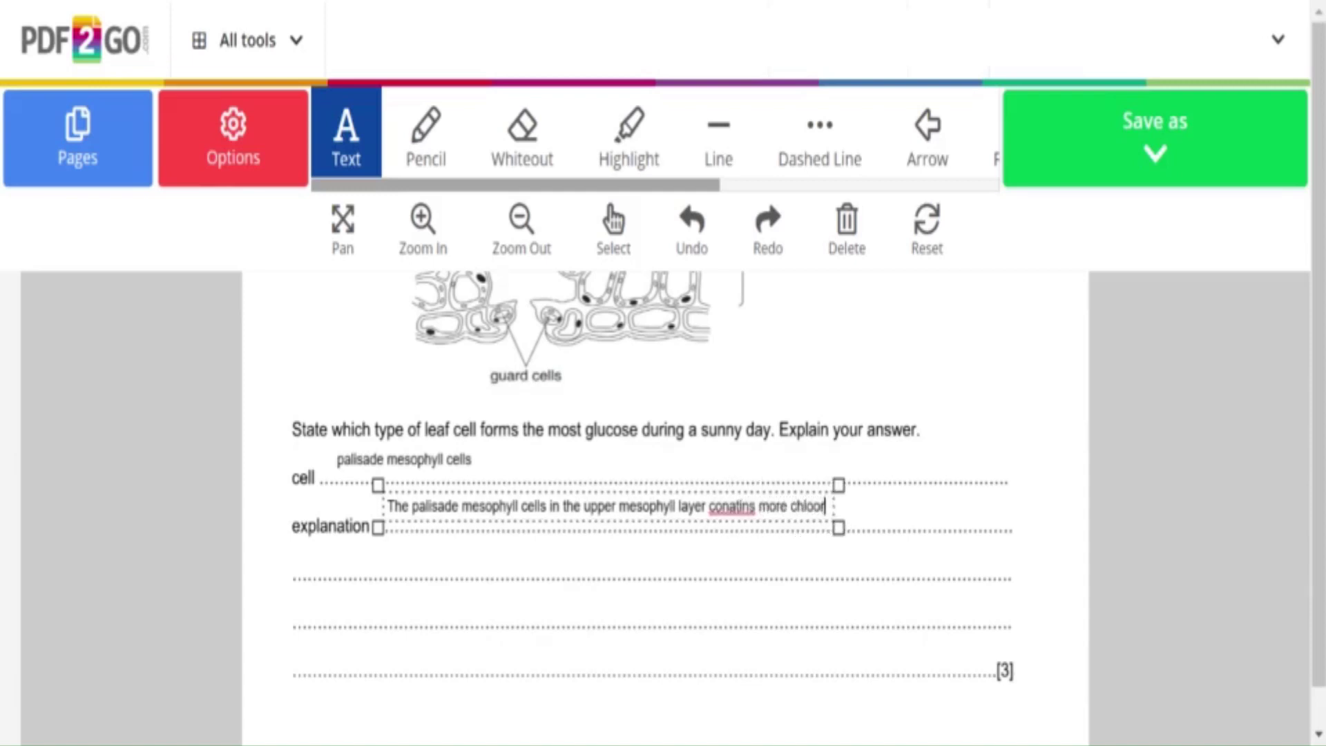
text(pla)
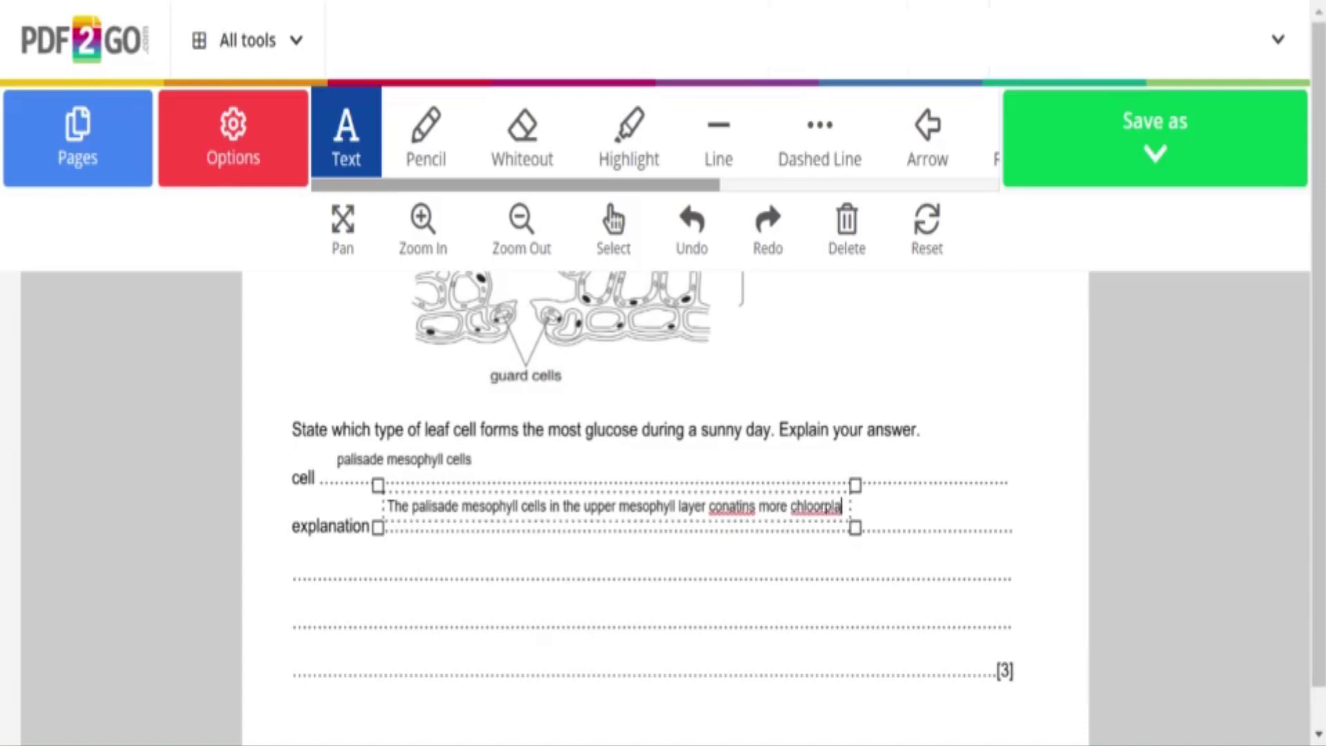
text(sts)
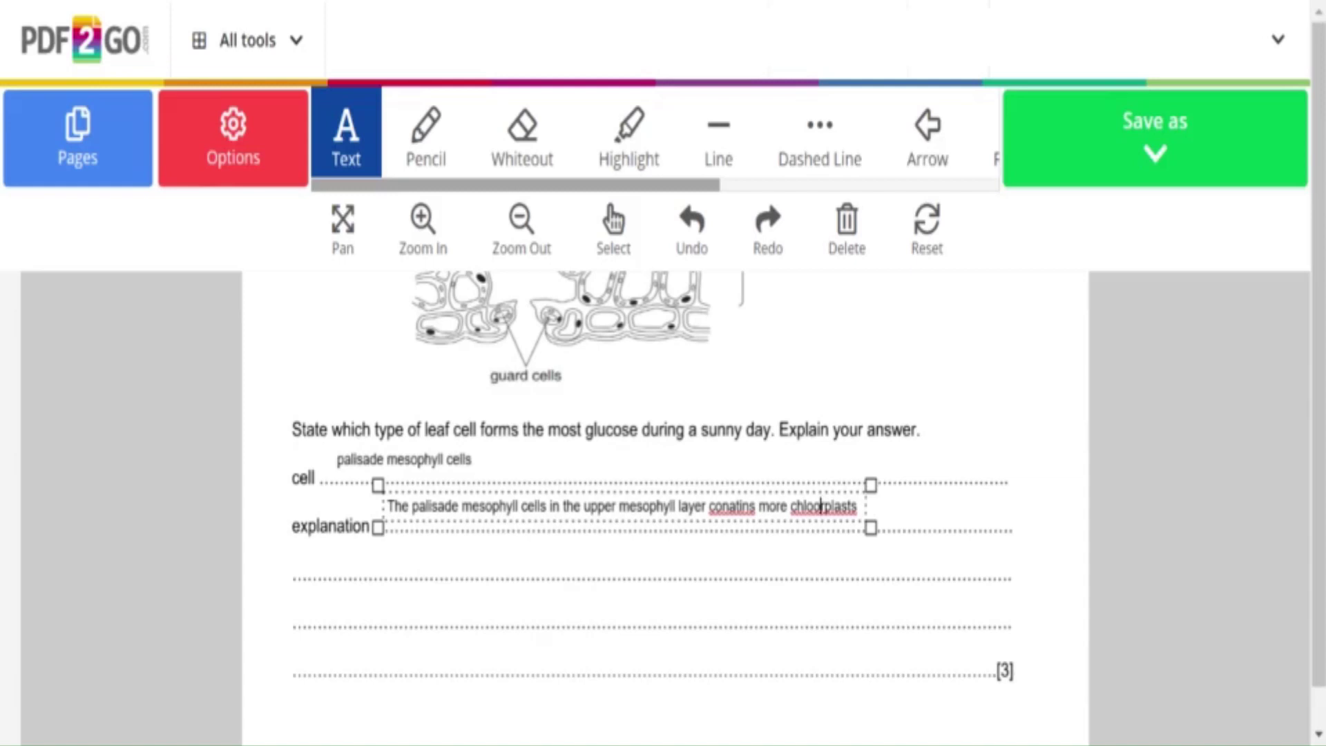
key(BackSpace)
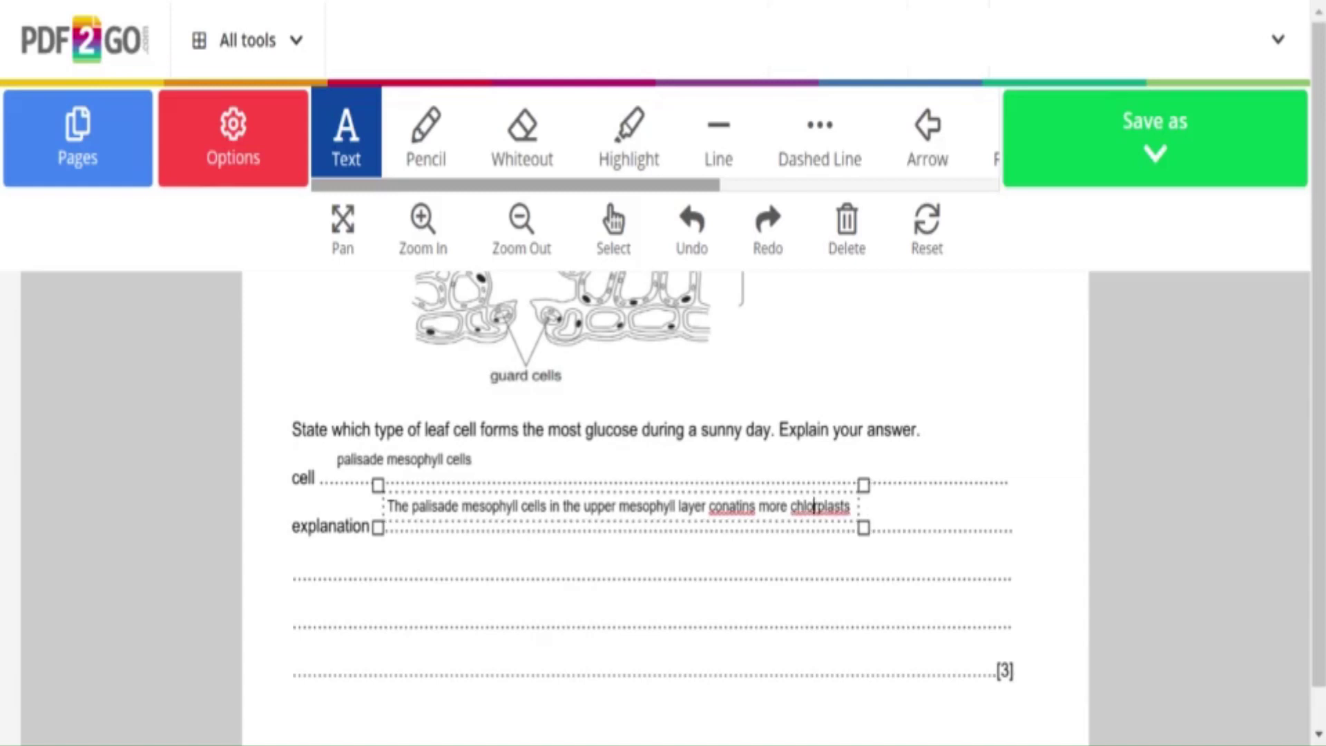
click(739, 506)
key(BackSpace)
key(BackSpace)
text(ta)
click(818, 506)
text(o)
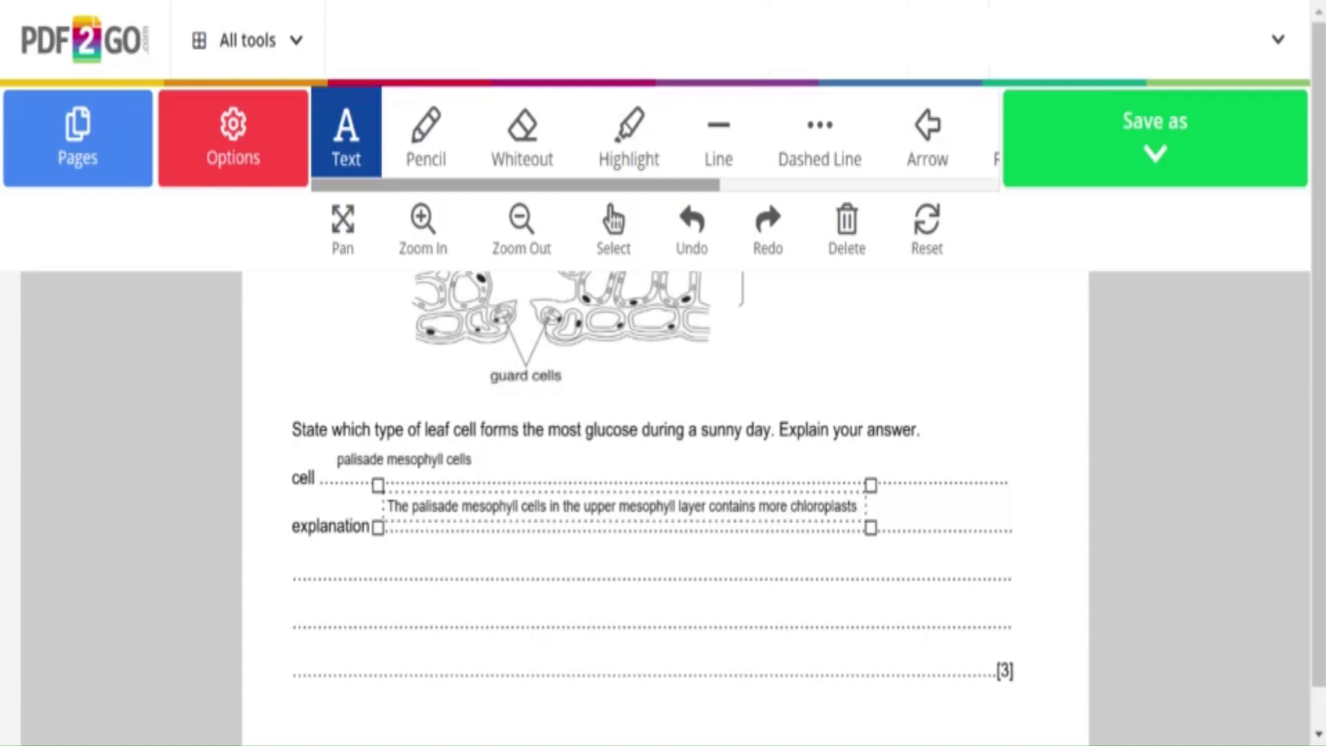
key(Escape)
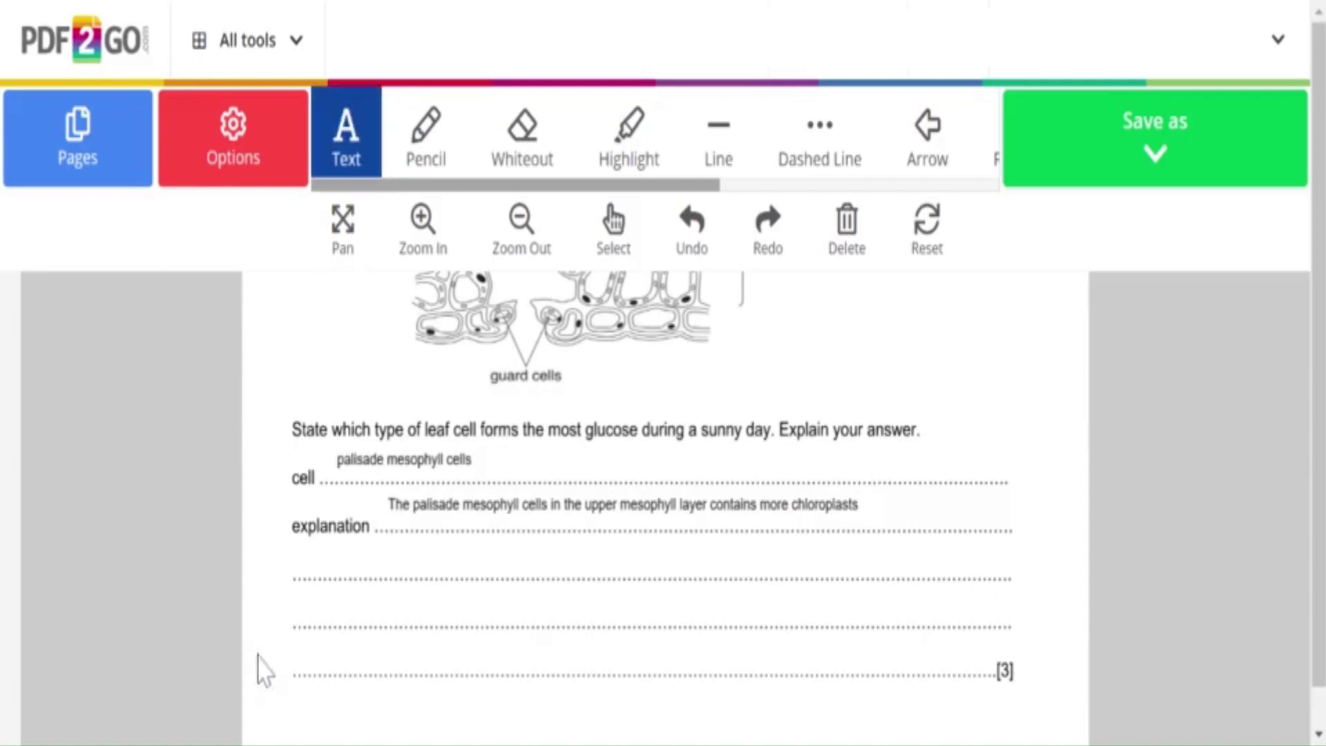
- Write 'The more chloroplasts, the more glucose produced.' on the line below, correcting the 'moe' typo
click(380, 533)
text(Th)
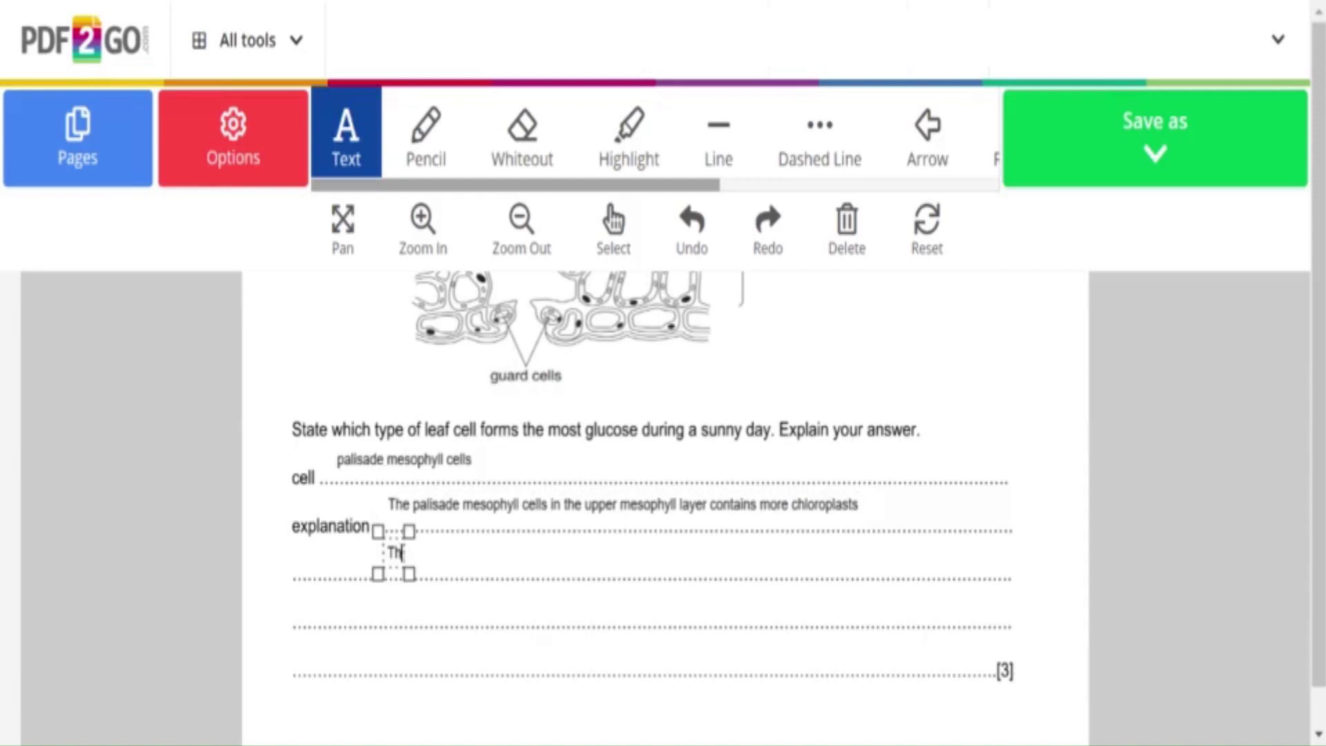
text(e moe ch)
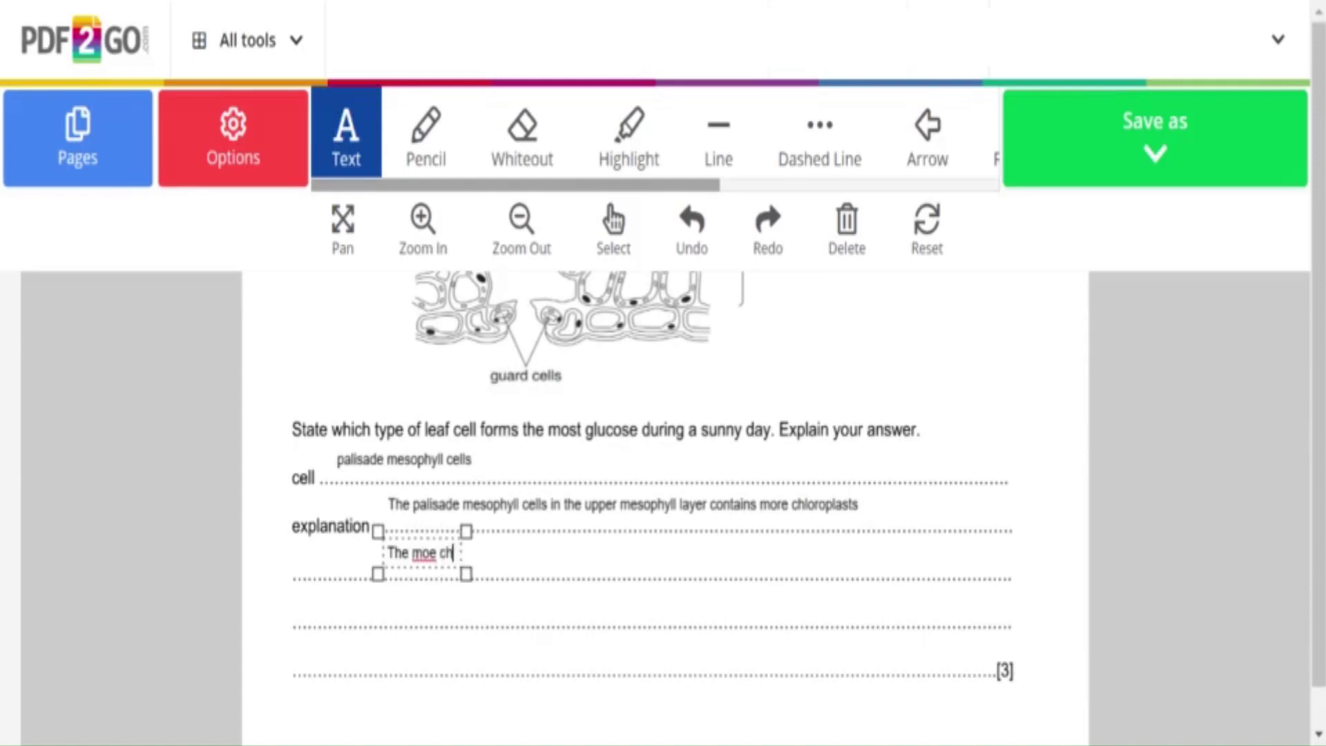
text(loroplasts)
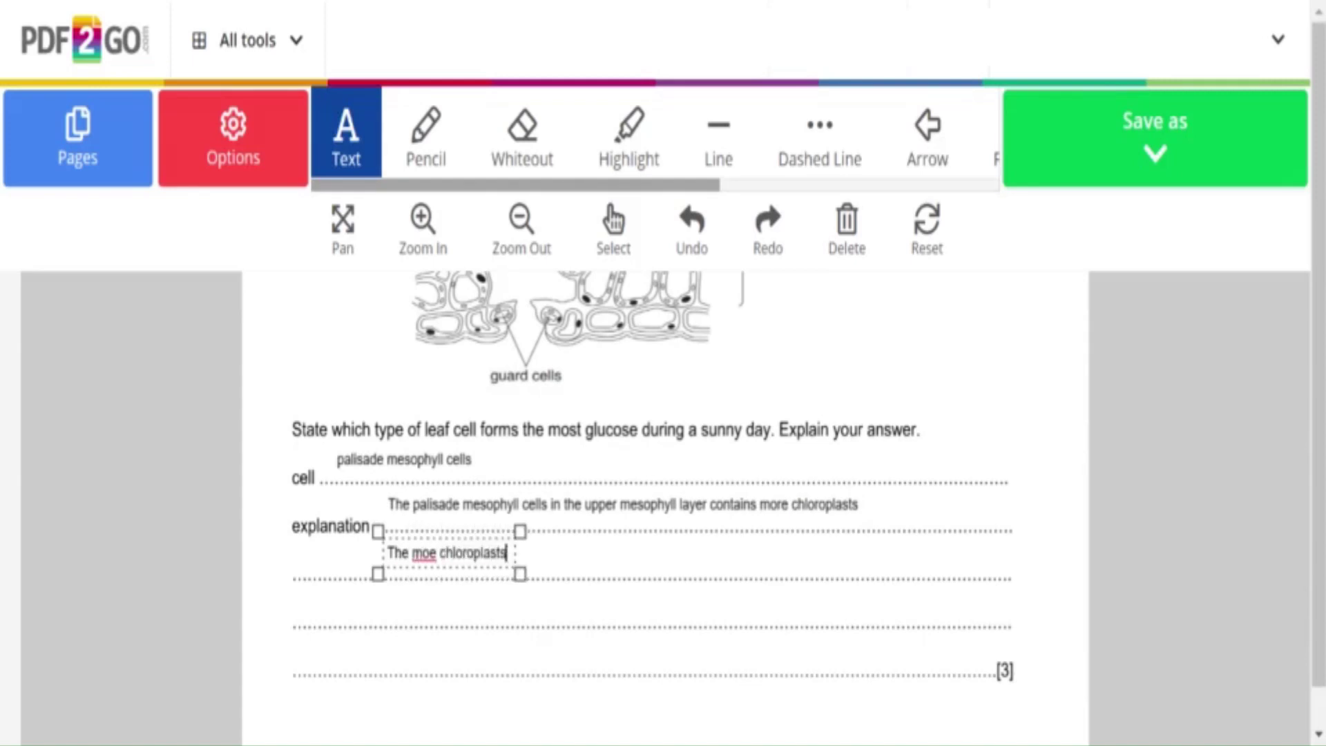
text(.,)
click(429, 553)
text(r)
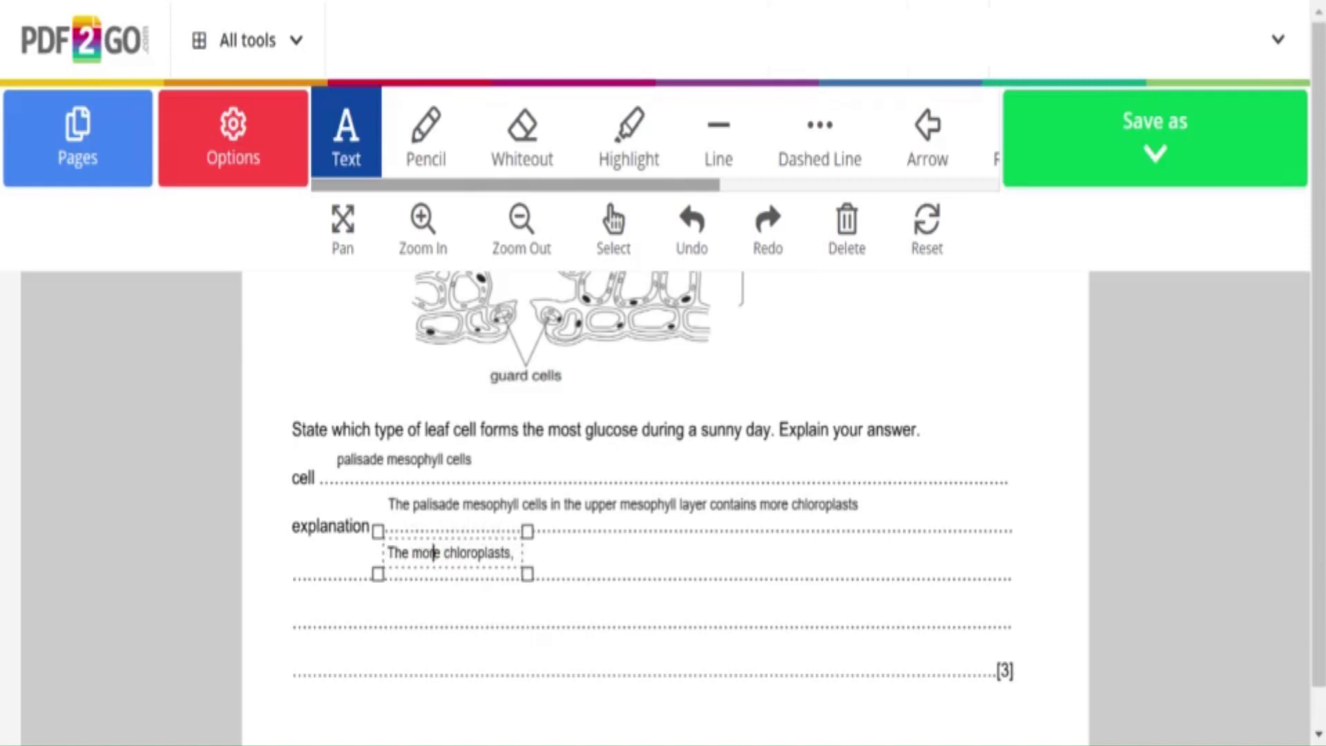
key(End)
text(the)
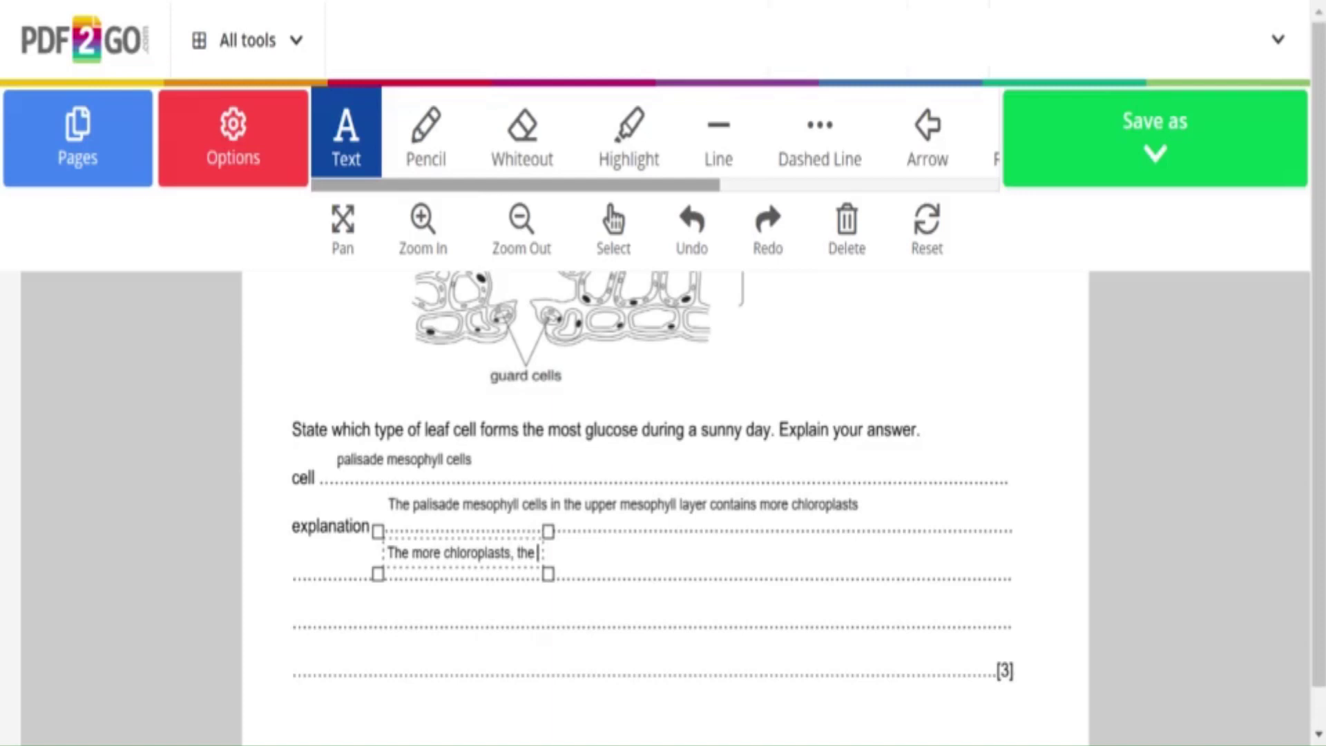
text( more gluc)
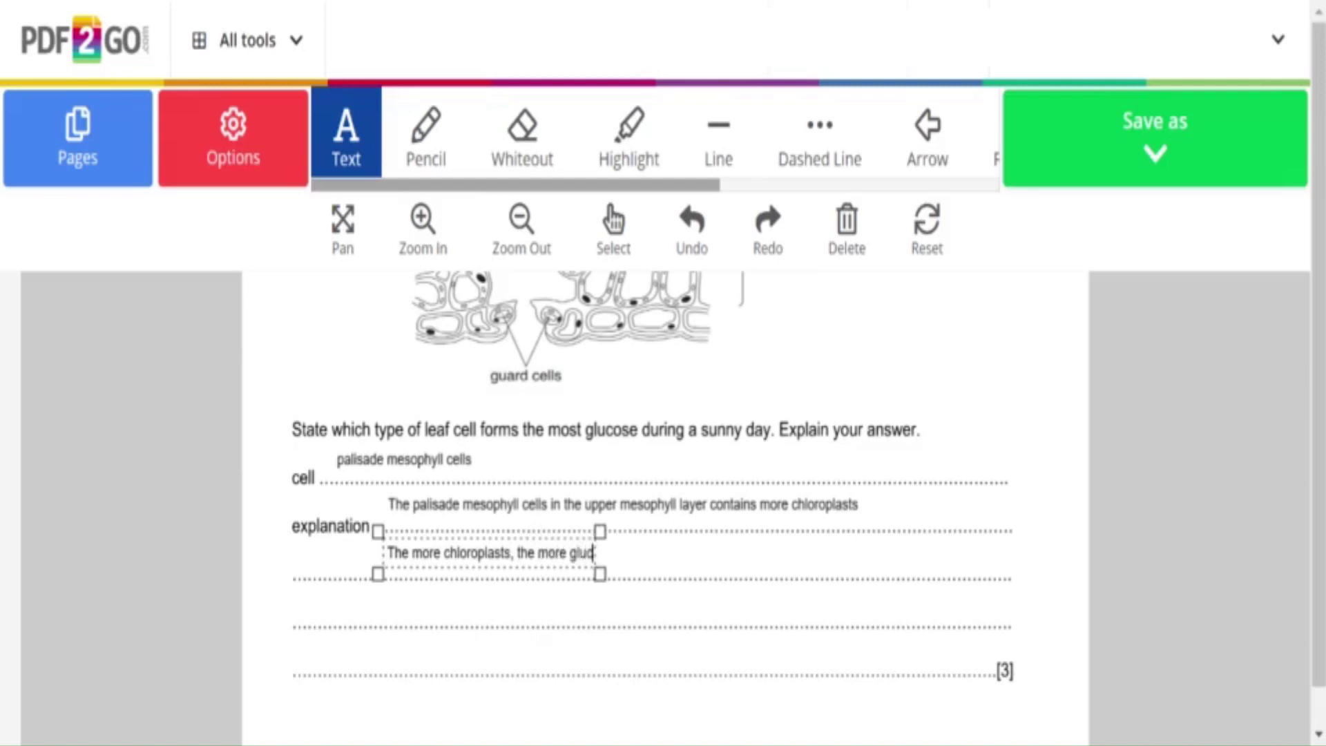
text(ose produc)
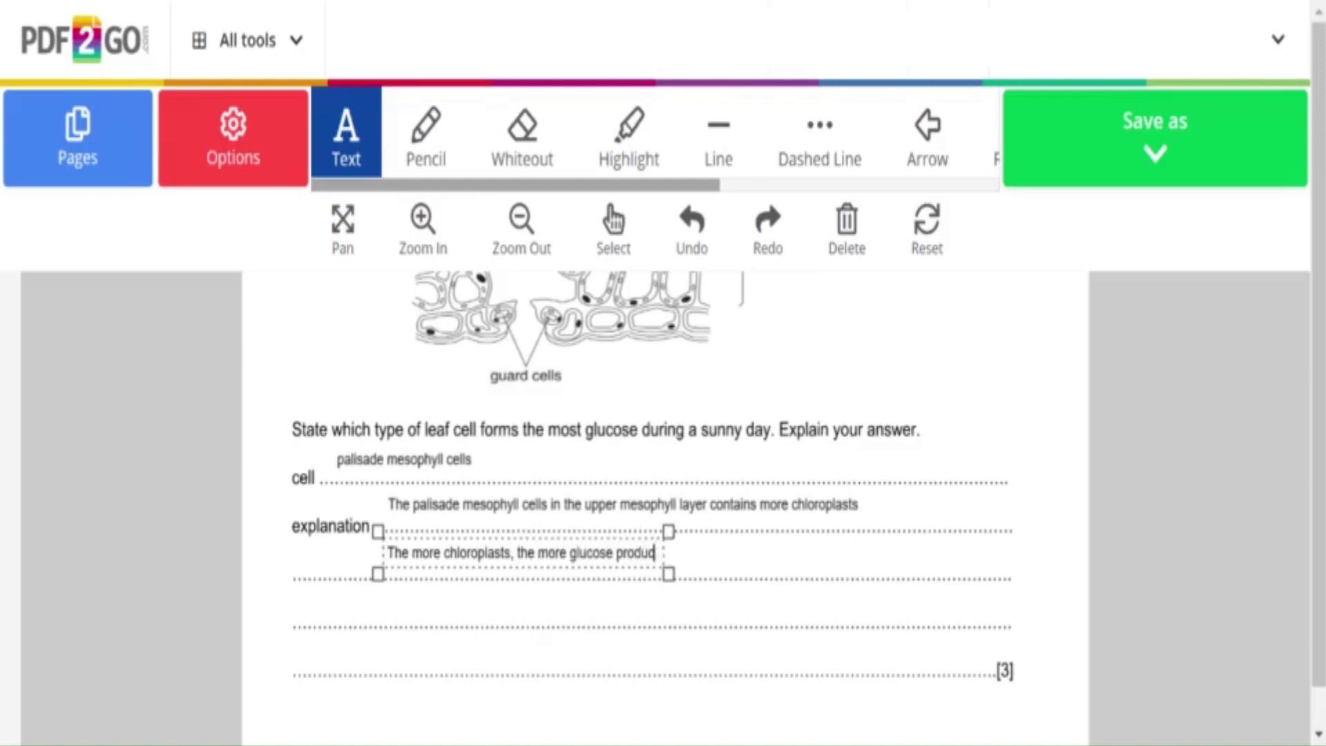
text(ed.)
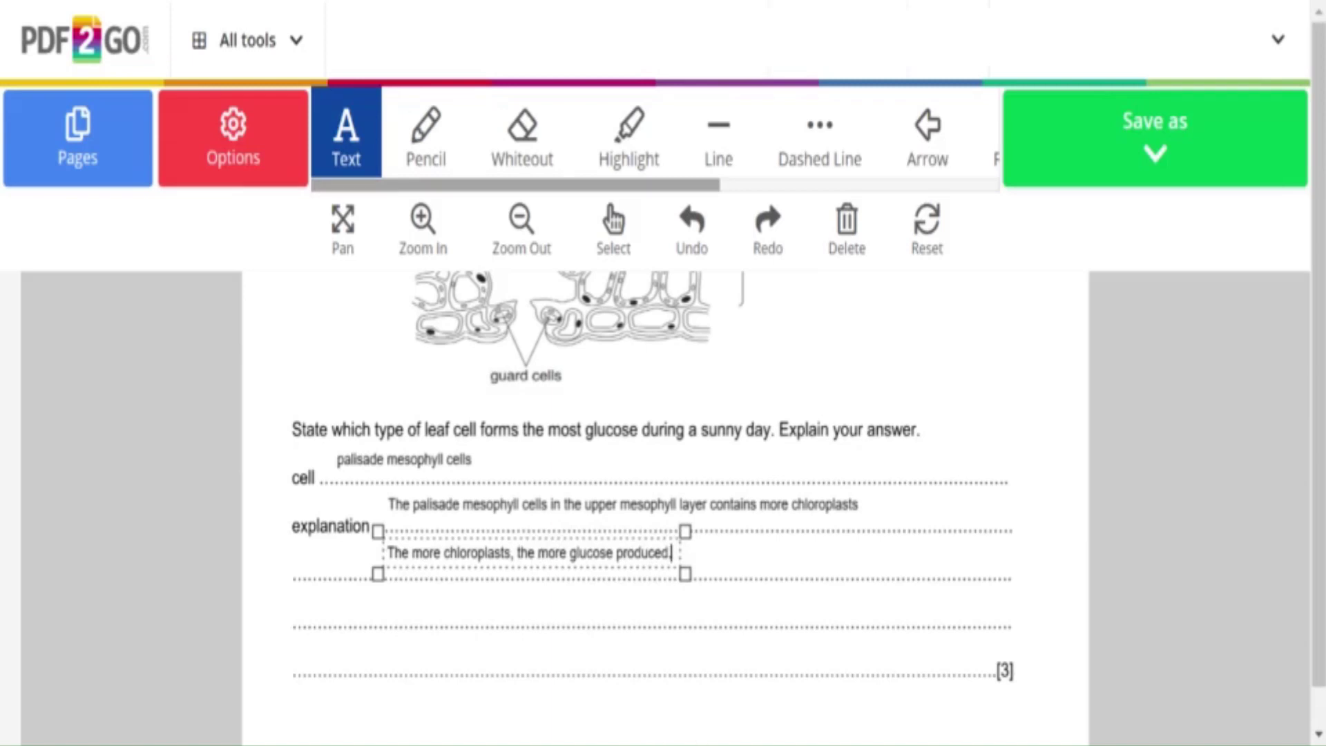
click(181, 45)
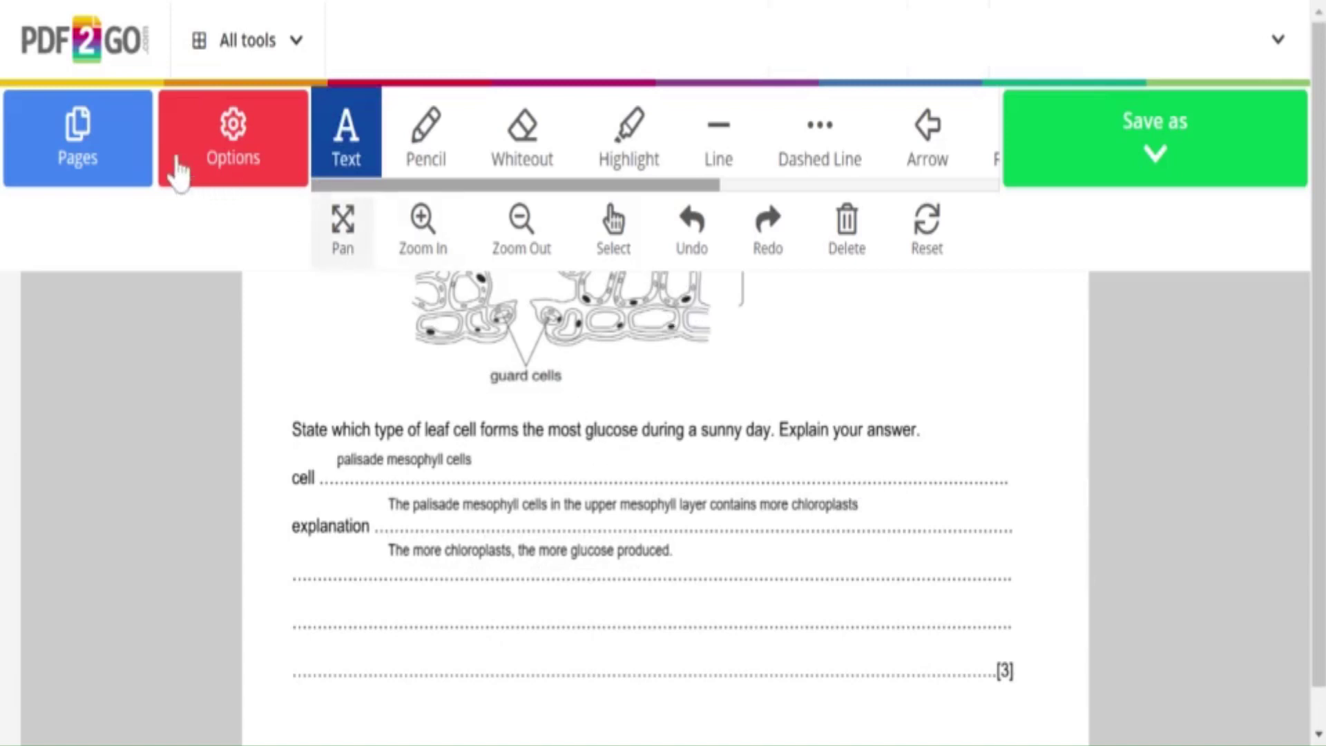
- Return to the top of page 1, showing the filled-in name, class and date header
click(342, 228)
scroll(764, 444, up, 5)
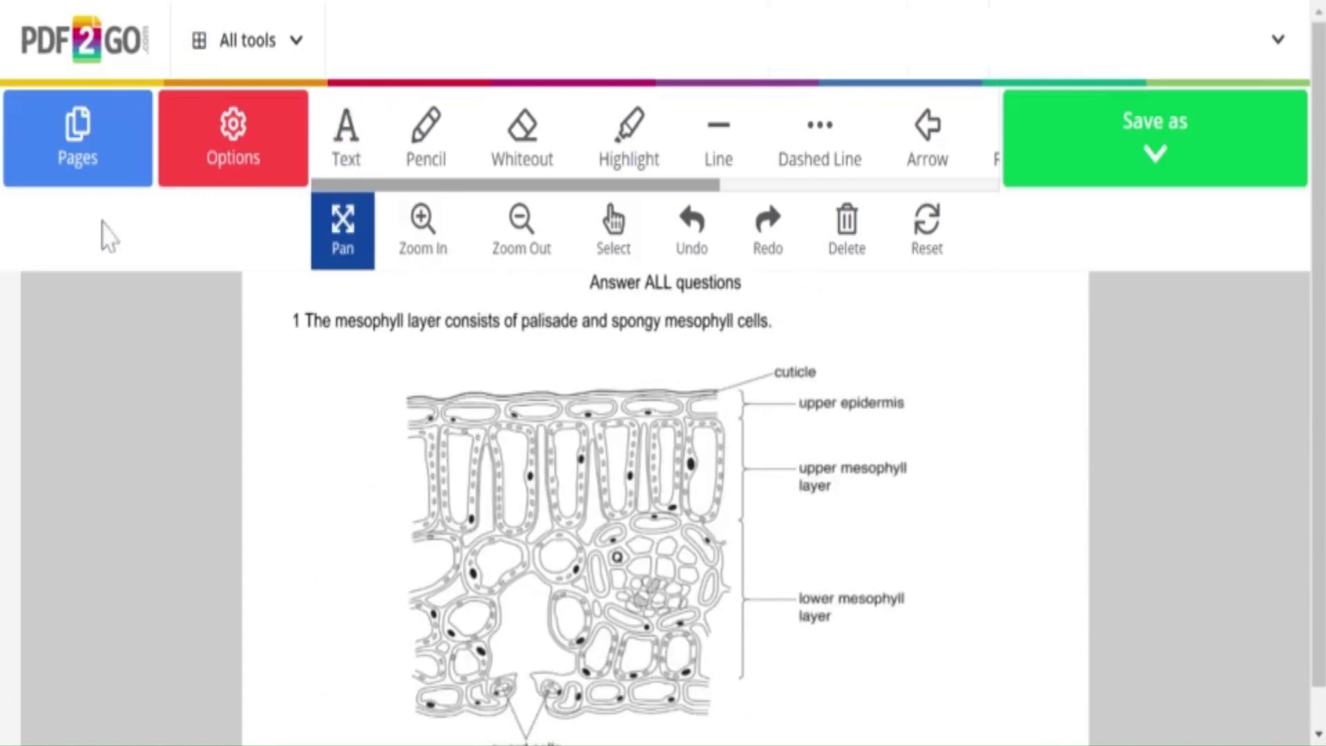
click(77, 138)
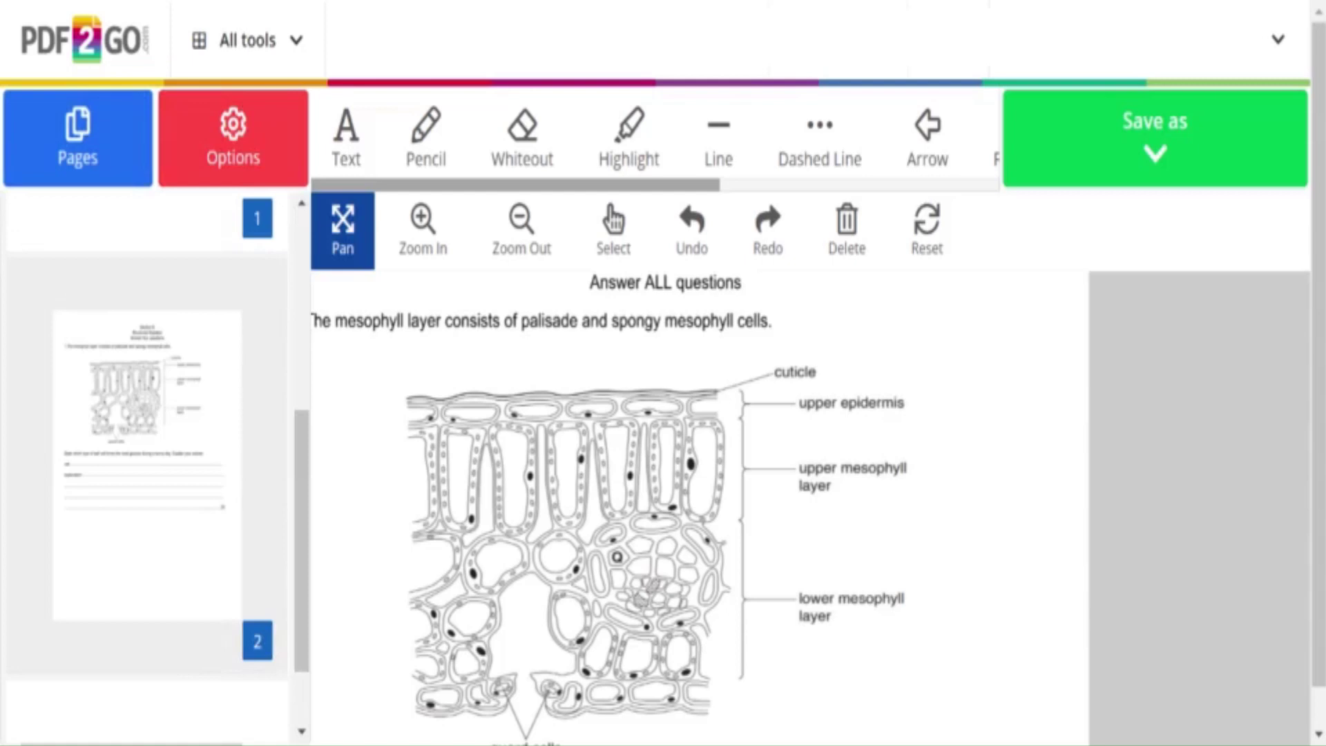
scroll(122, 387, up, 3)
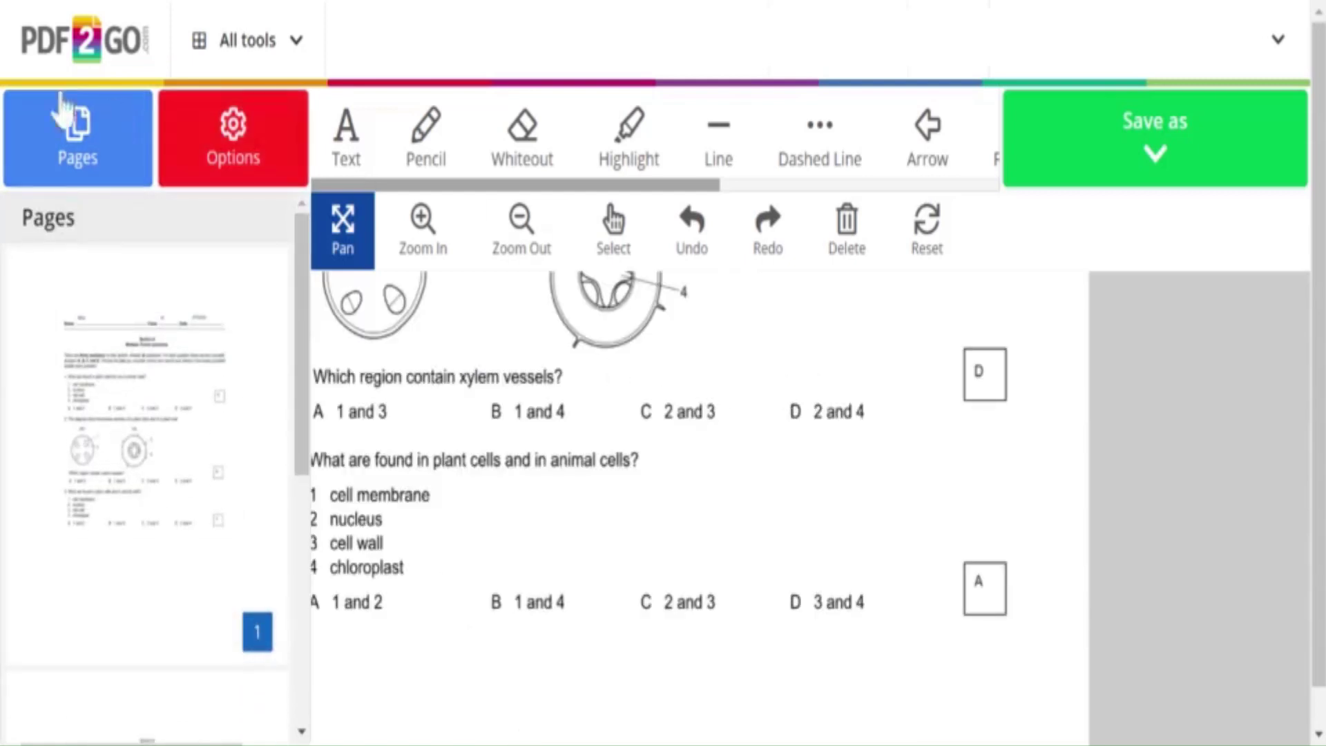
click(78, 138)
scroll(748, 538, up, 5)
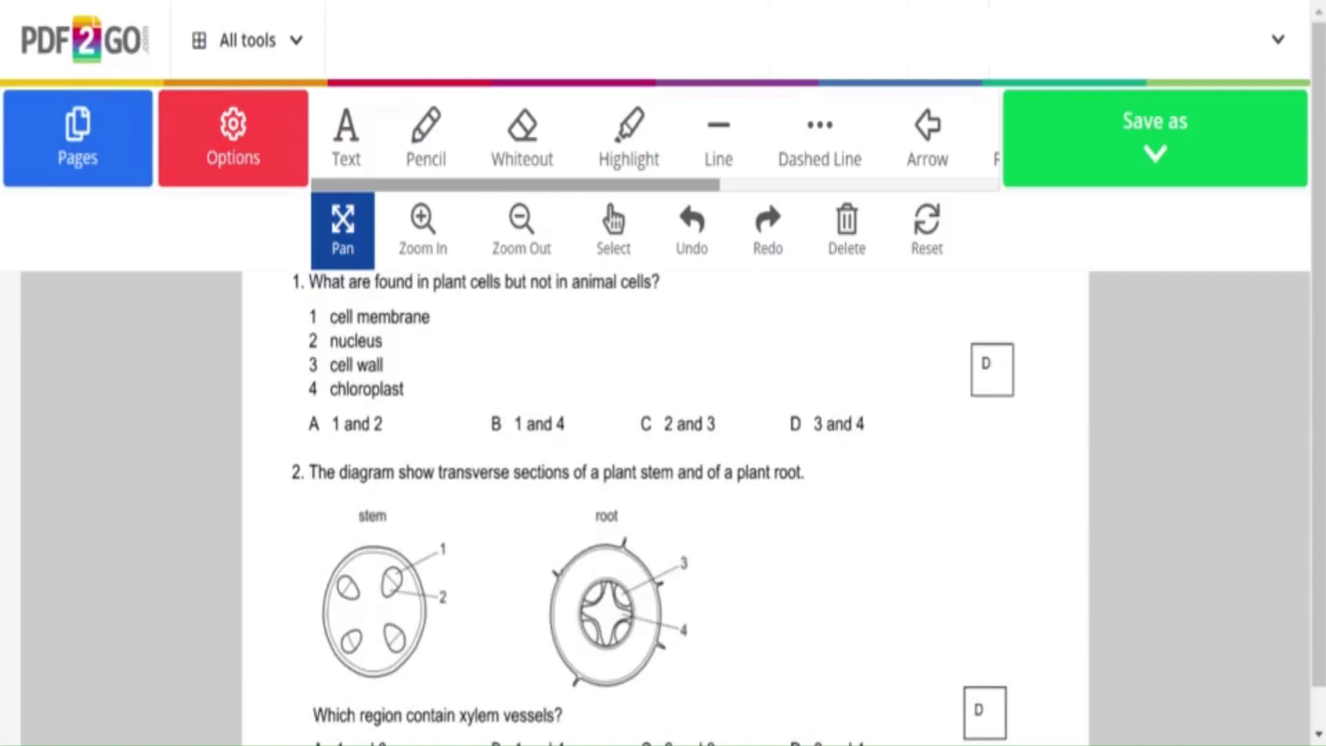
scroll(925, 487, up, 5)
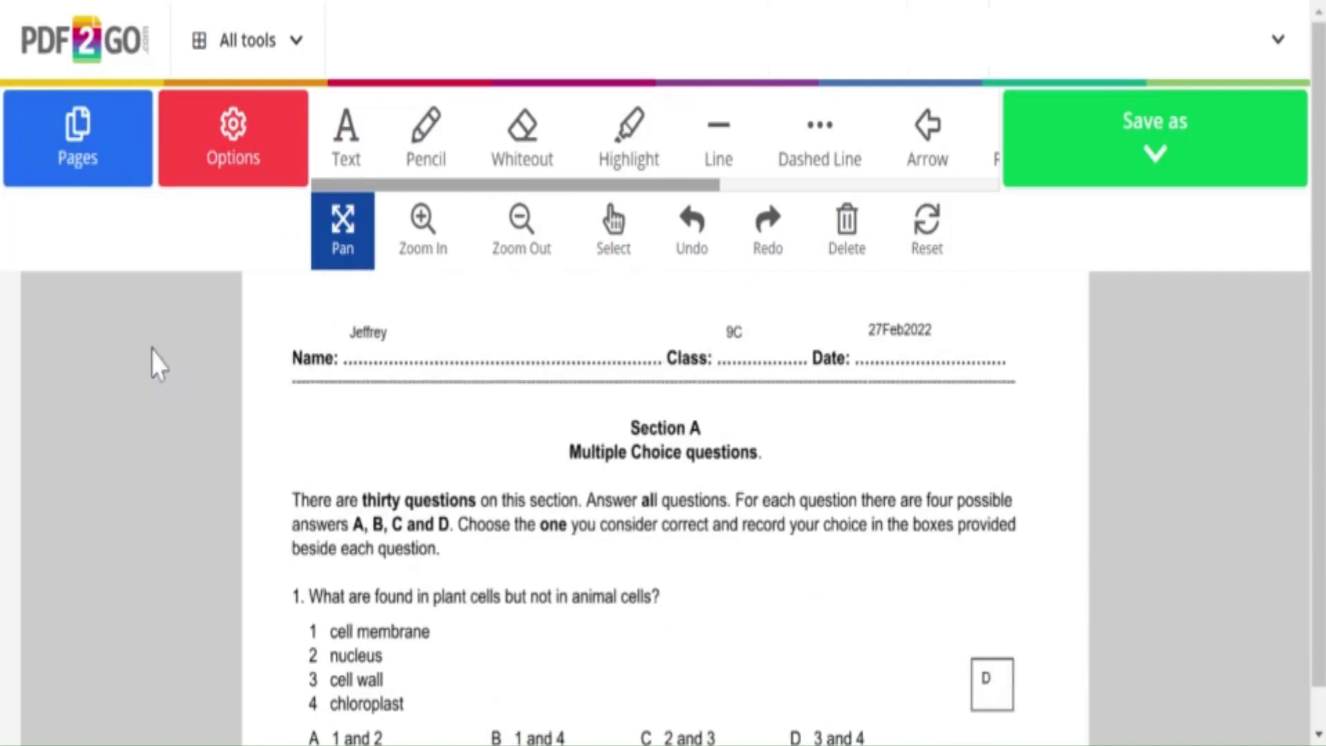